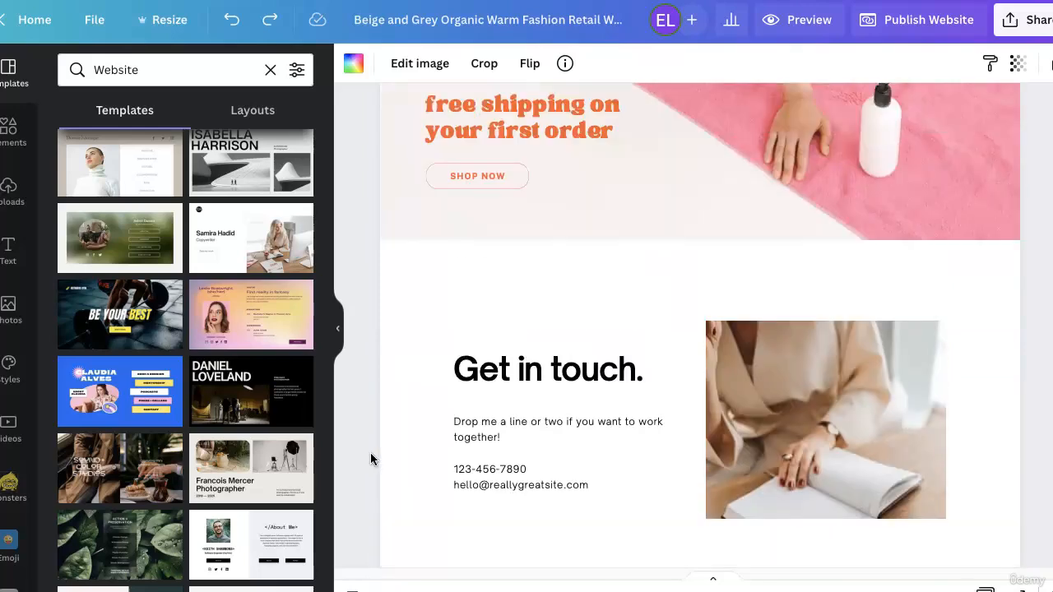
Open the full collection of color palettes in Styles and look through the available options
scroll(370, 459, up, 5)
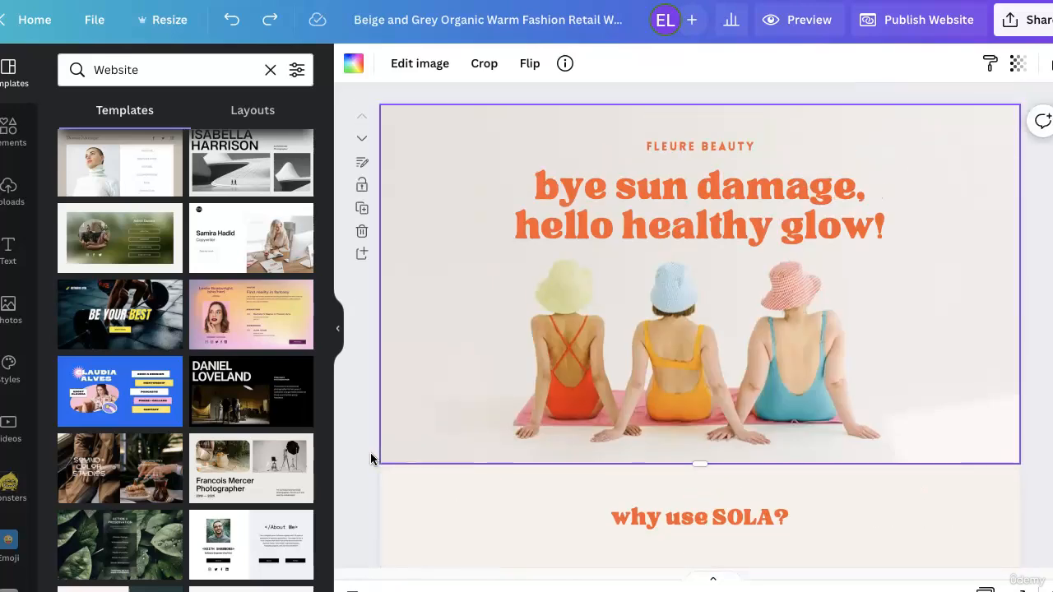
scroll(370, 459, down, 3)
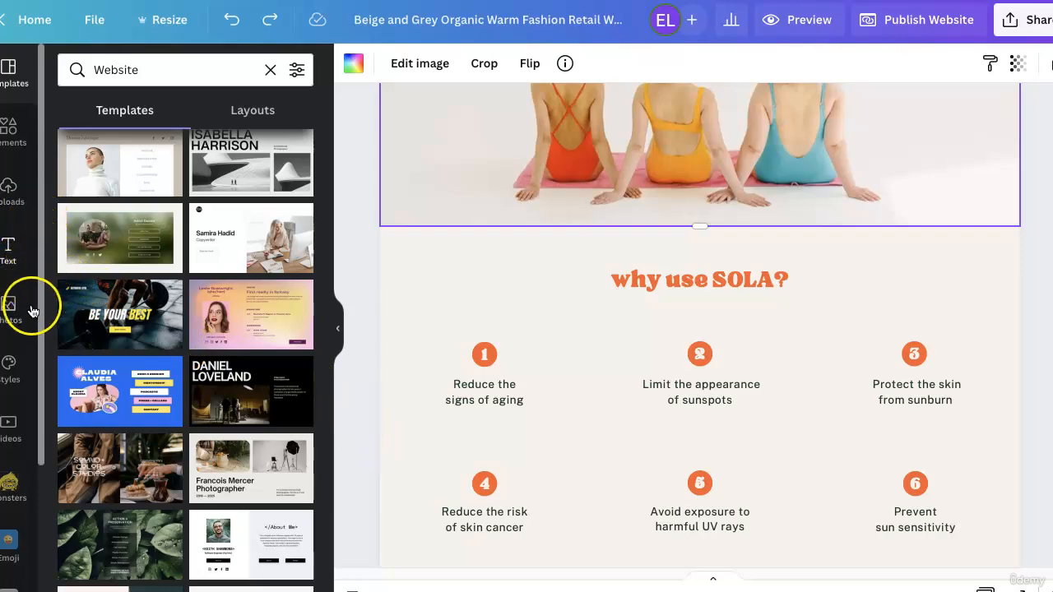
click(24, 375)
scroll(191, 343, up, 6)
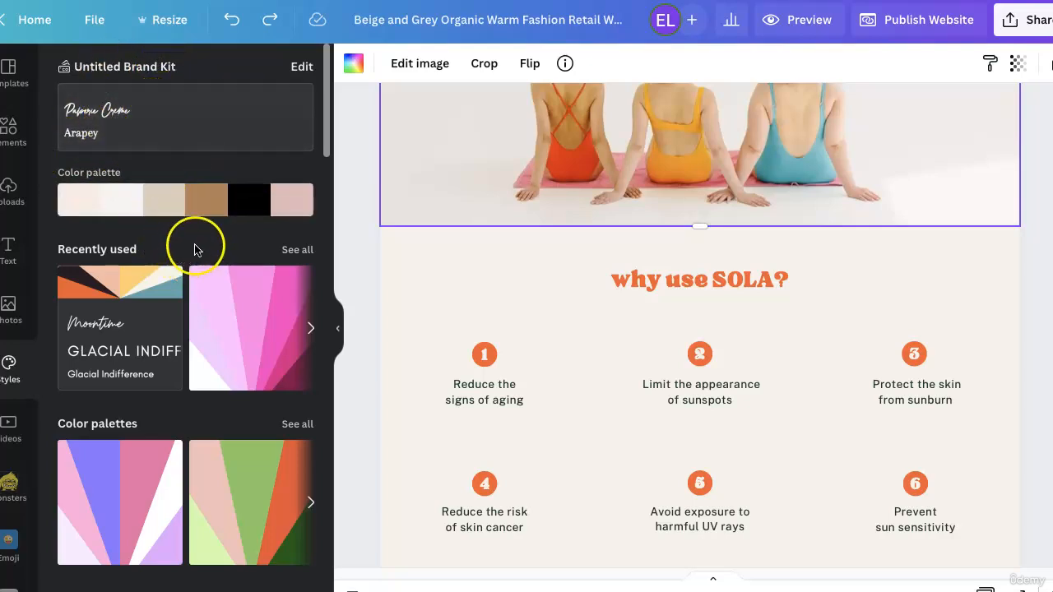
scroll(195, 249, down, 3)
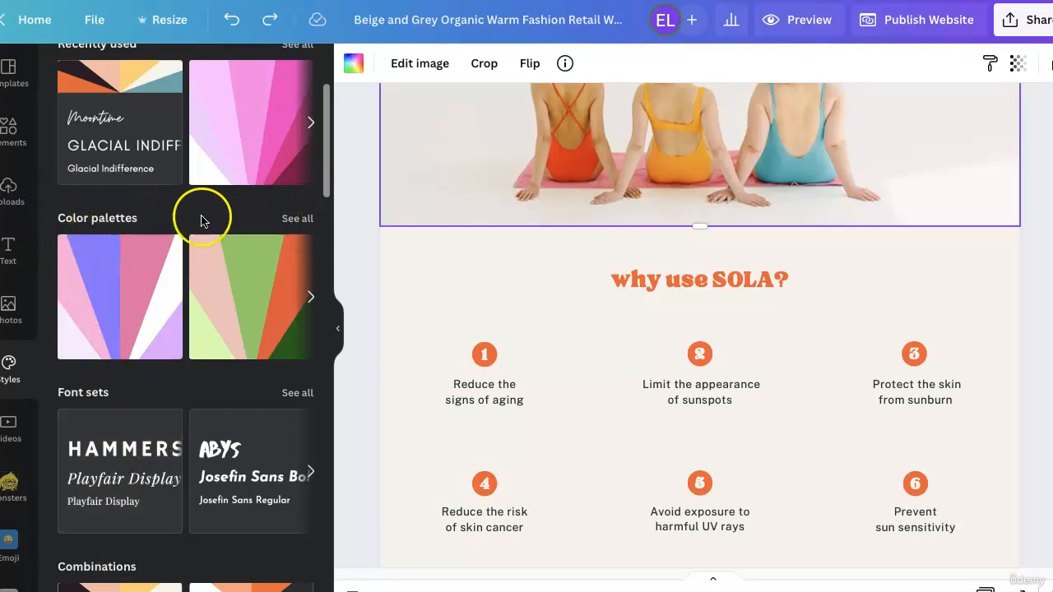
click(301, 220)
scroll(302, 222, down, 5)
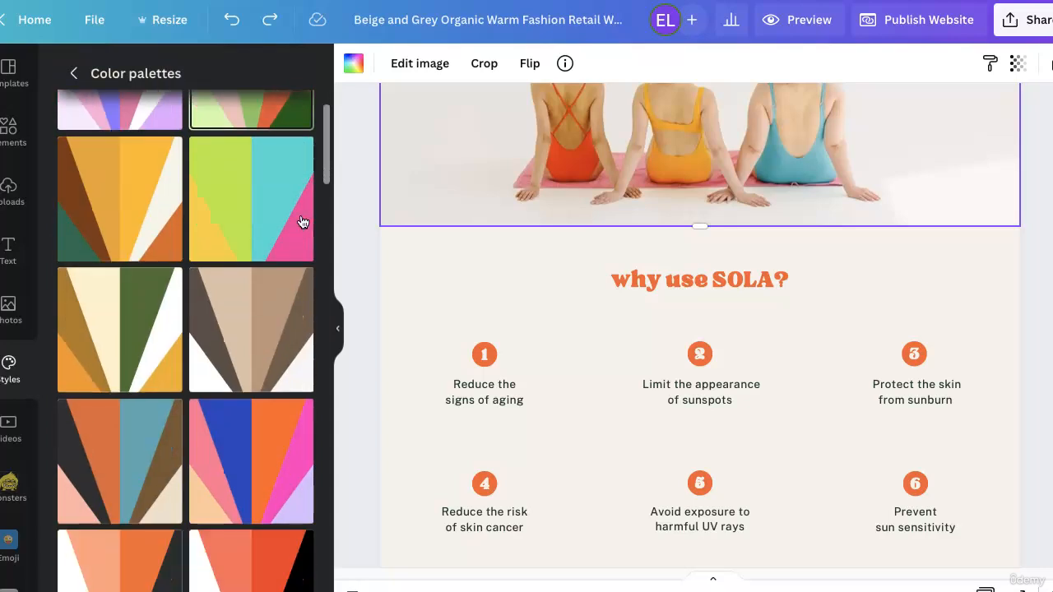
scroll(302, 222, down, 8)
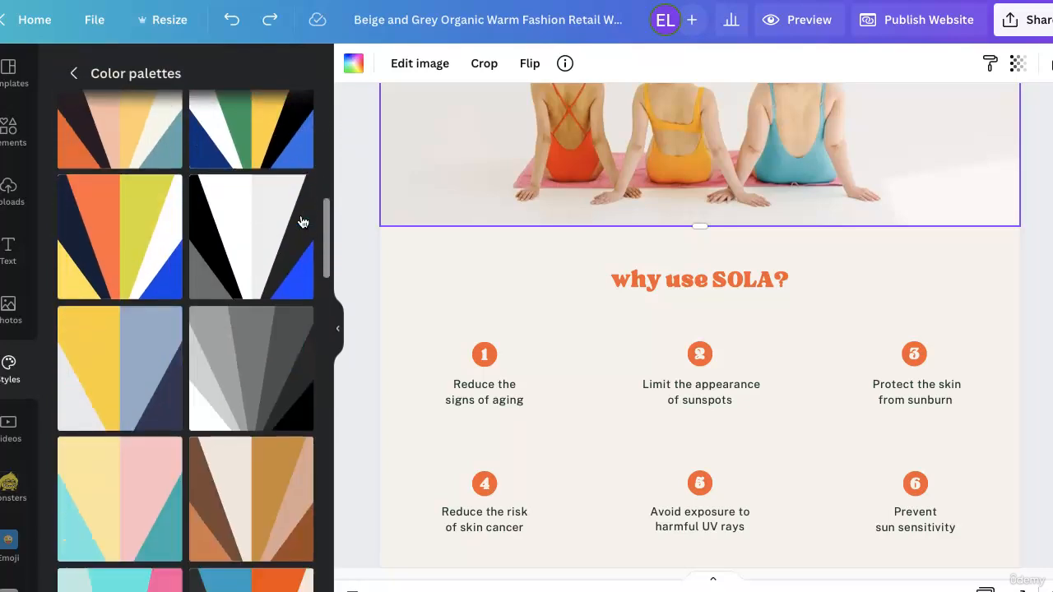
scroll(302, 222, down, 4)
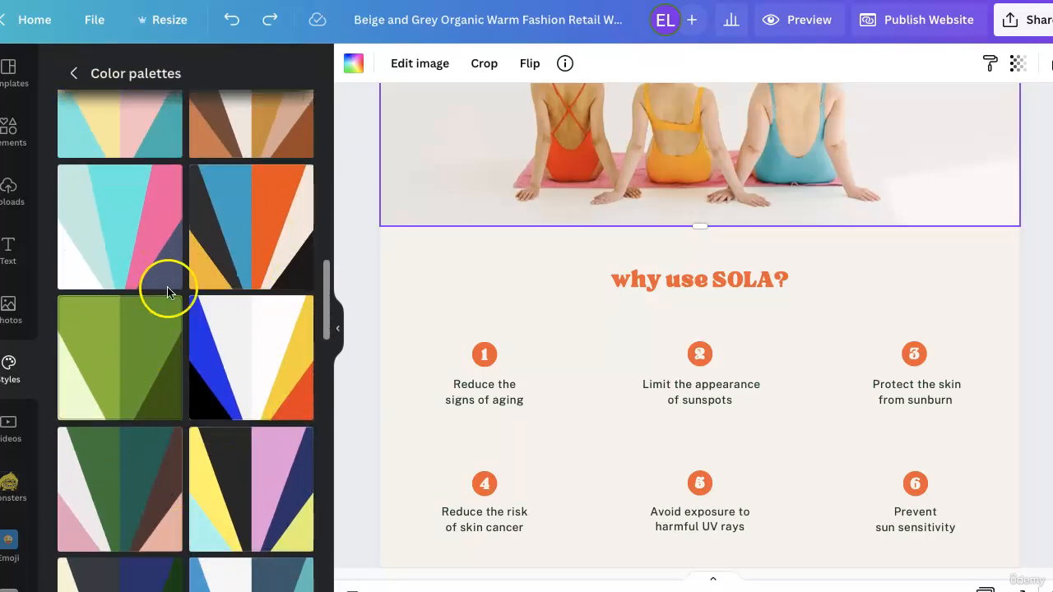
Try the turquoise-and-pink palette and the yellow, black and lilac palette on the "bye sun damage, hello healthy glow!" section
click(119, 224)
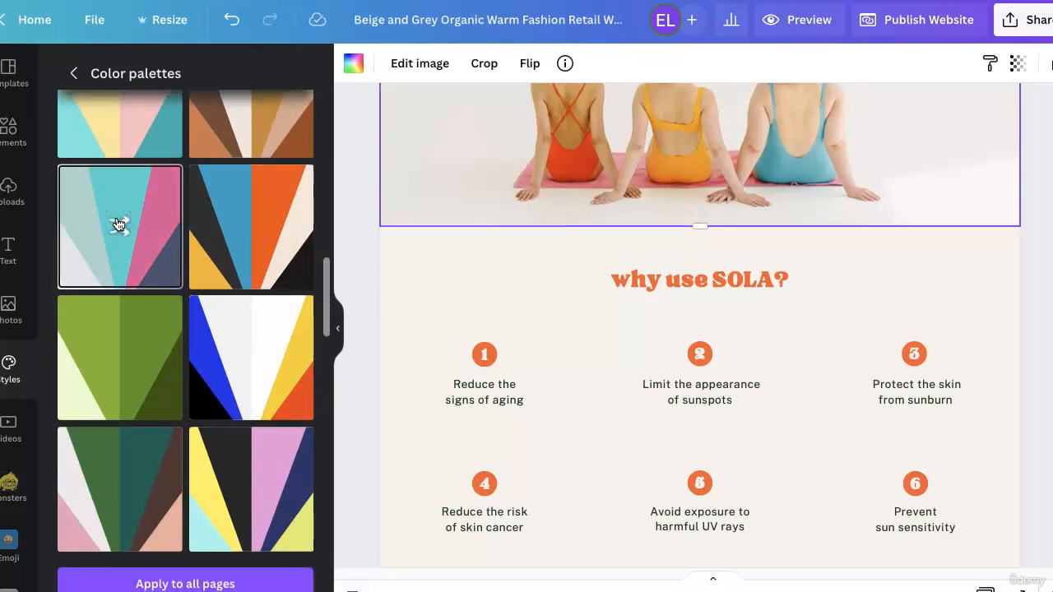
click(245, 456)
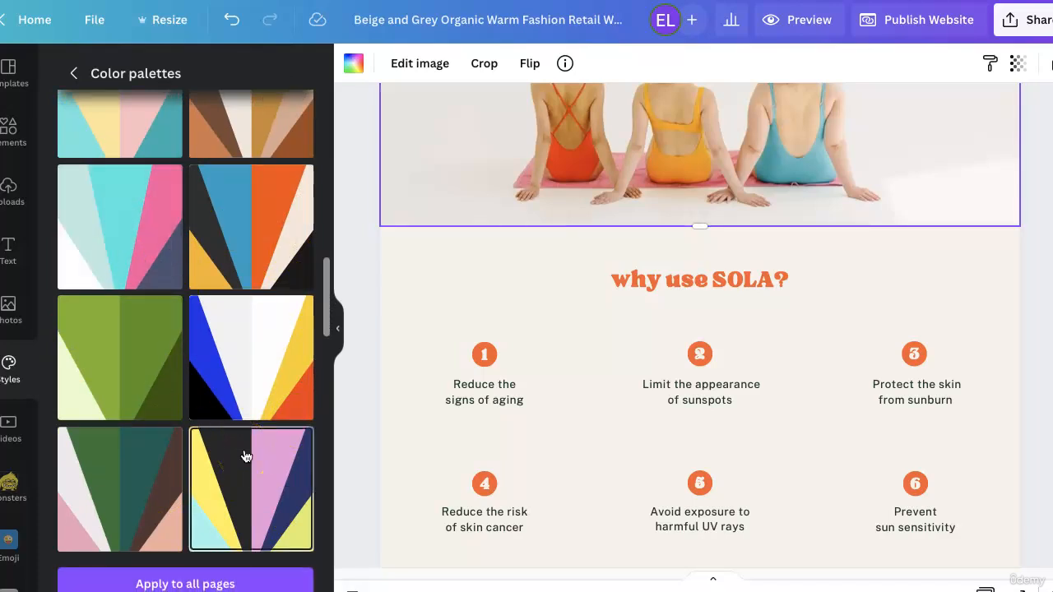
scroll(464, 427, up, 3)
click(635, 273)
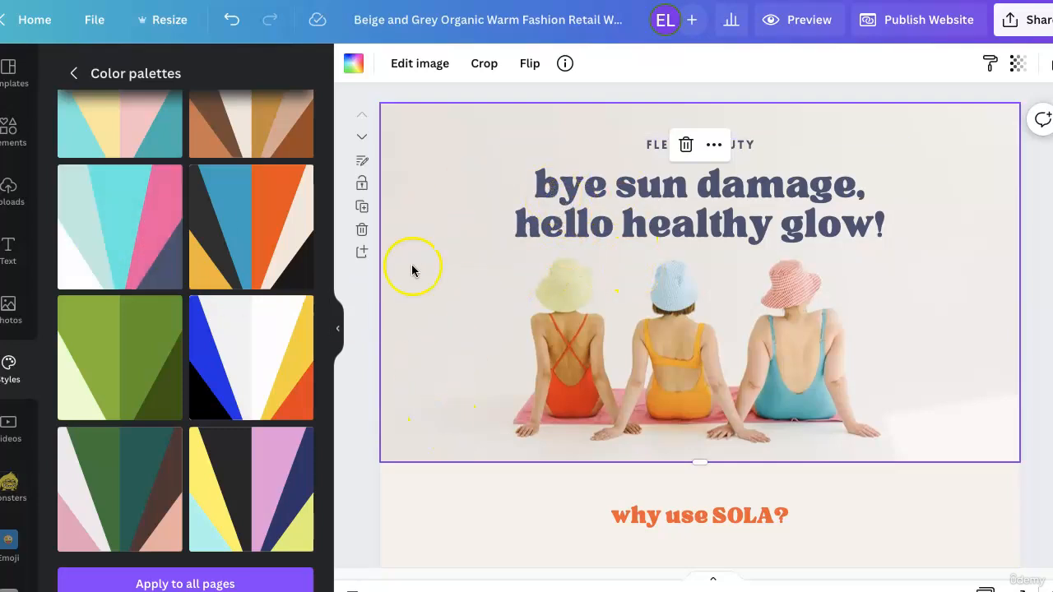
Shuffle the turquoise-and-pink palette until the hero heading is pink, and apply that style to all pages
click(123, 230)
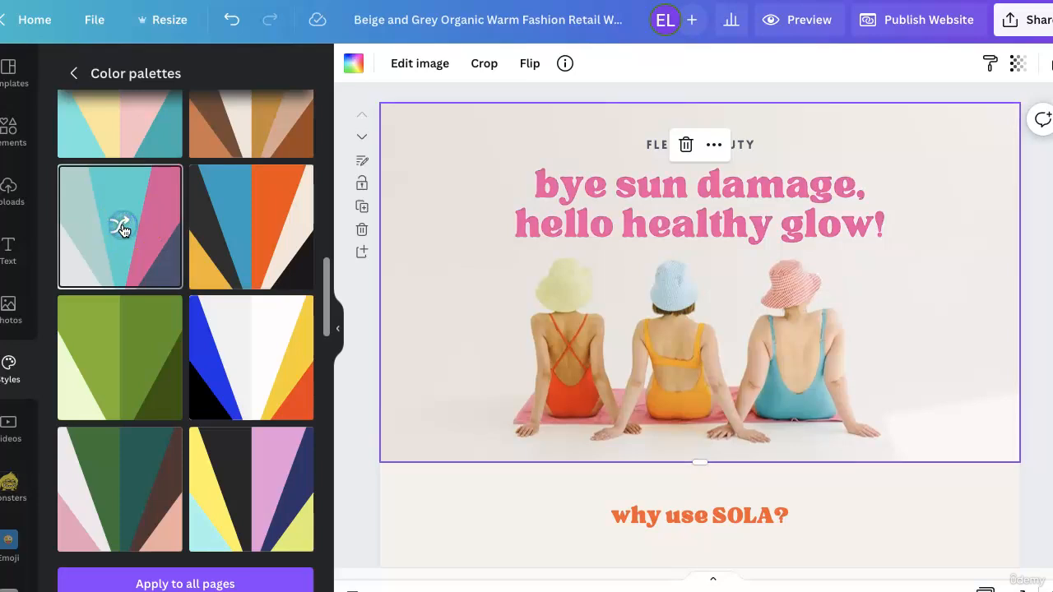
click(122, 230)
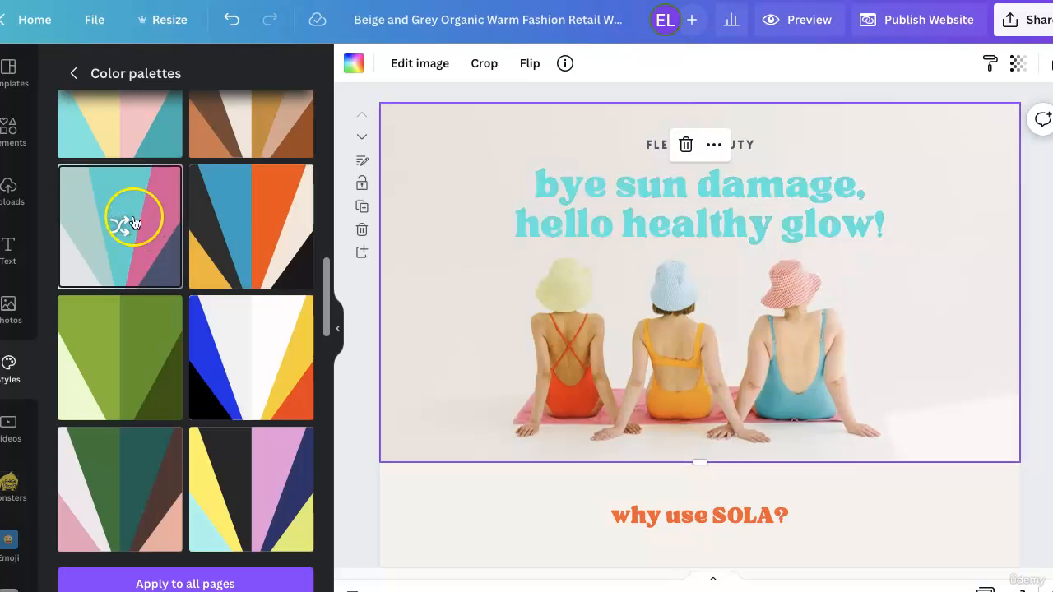
click(117, 227)
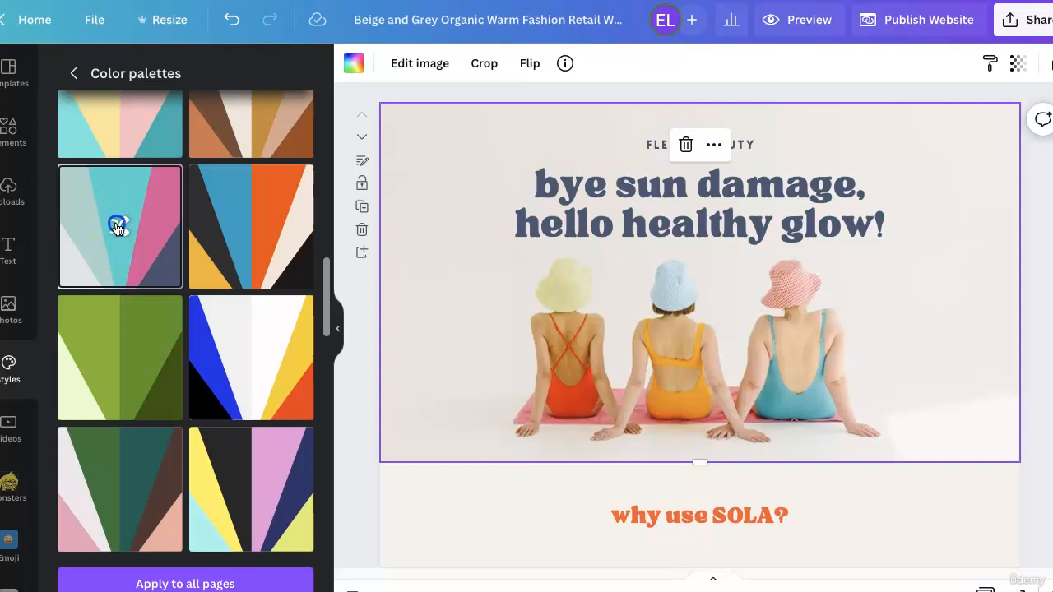
click(118, 228)
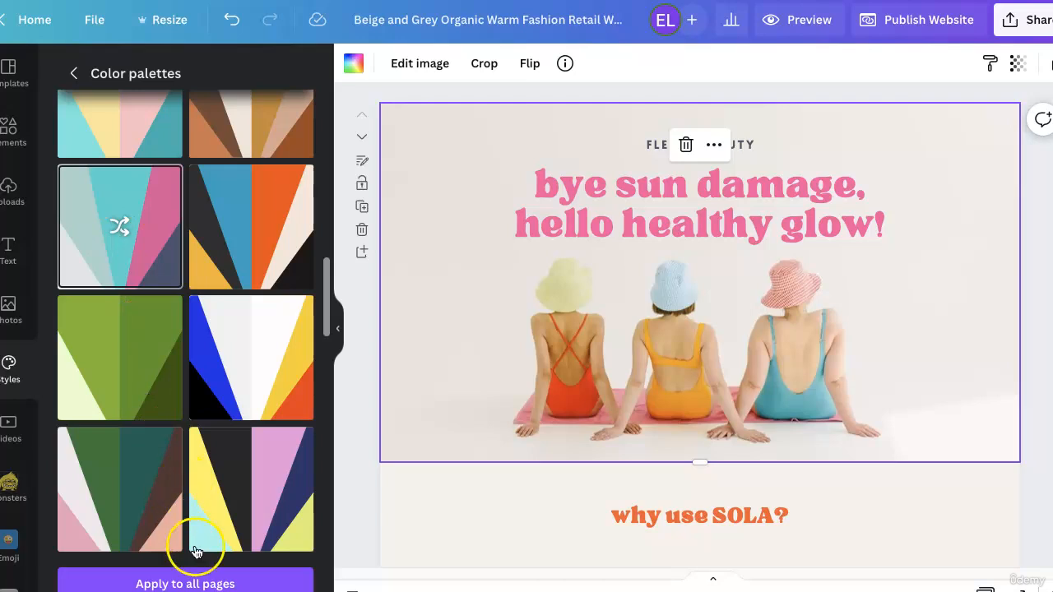
click(197, 582)
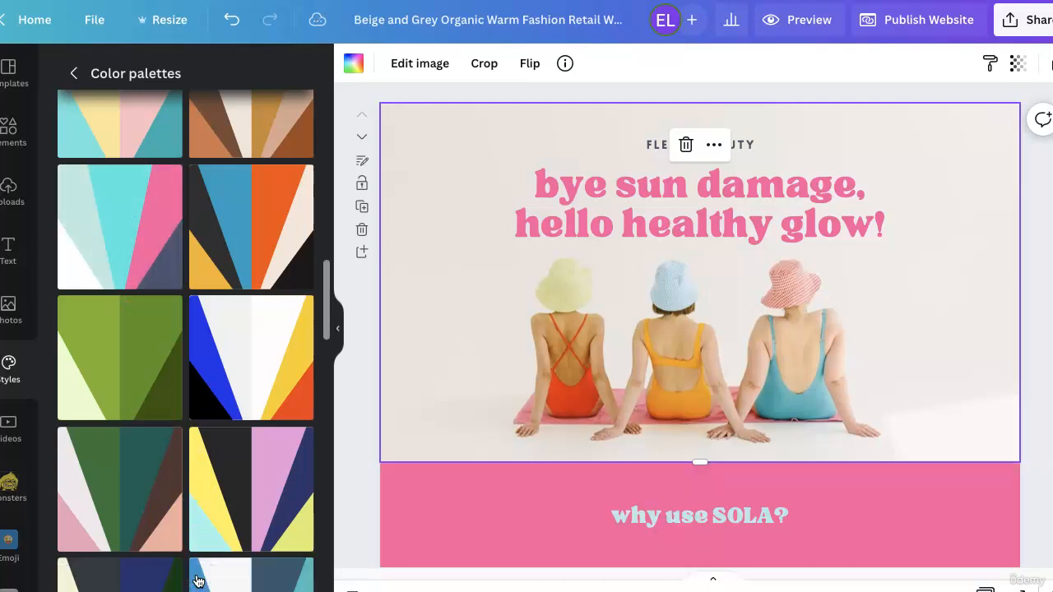
Try the yellow, black and lilac palette on the "why use SOLA?" section, shuffling it to a black background with yellow text
scroll(398, 405, down, 3)
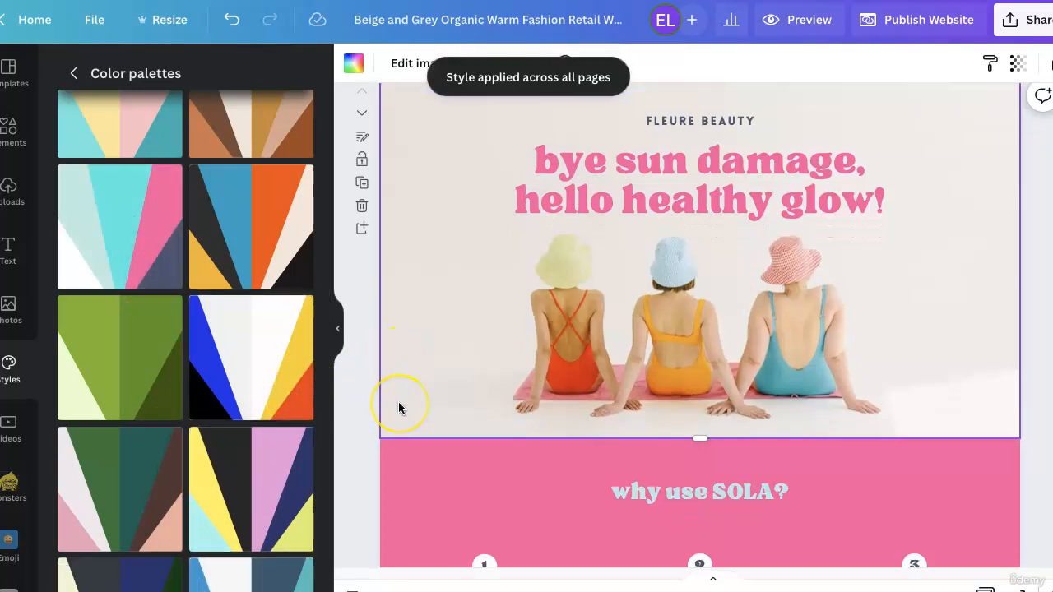
scroll(398, 401, down, 10)
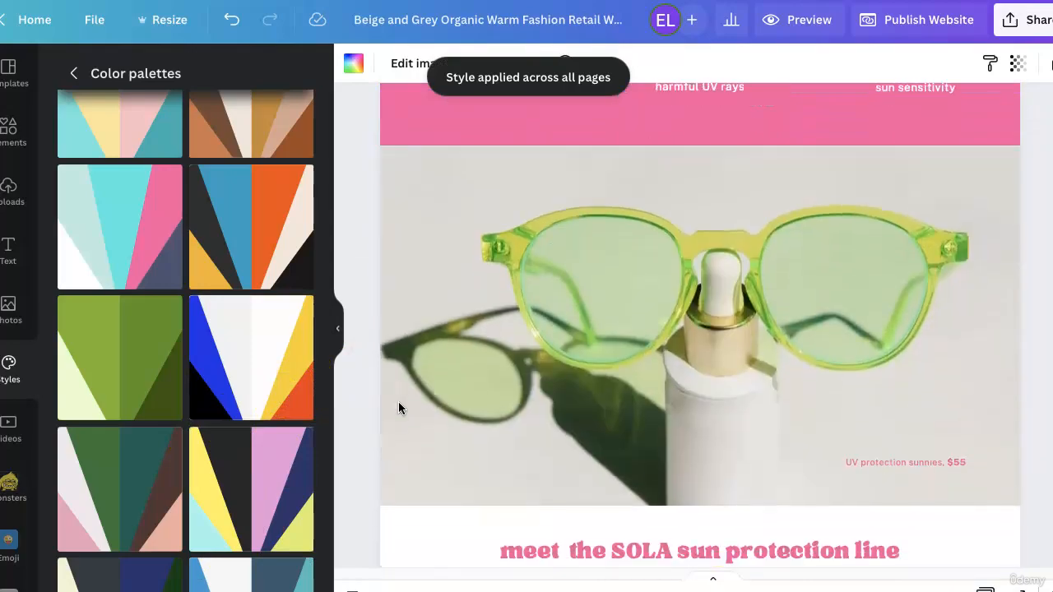
scroll(398, 408, down, 10)
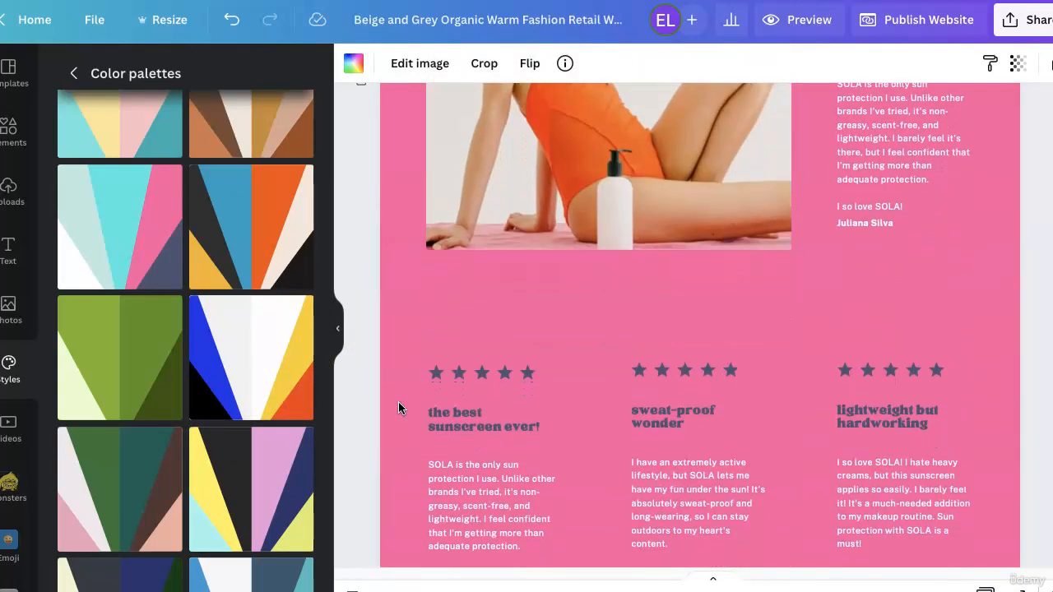
scroll(398, 403, down, 10)
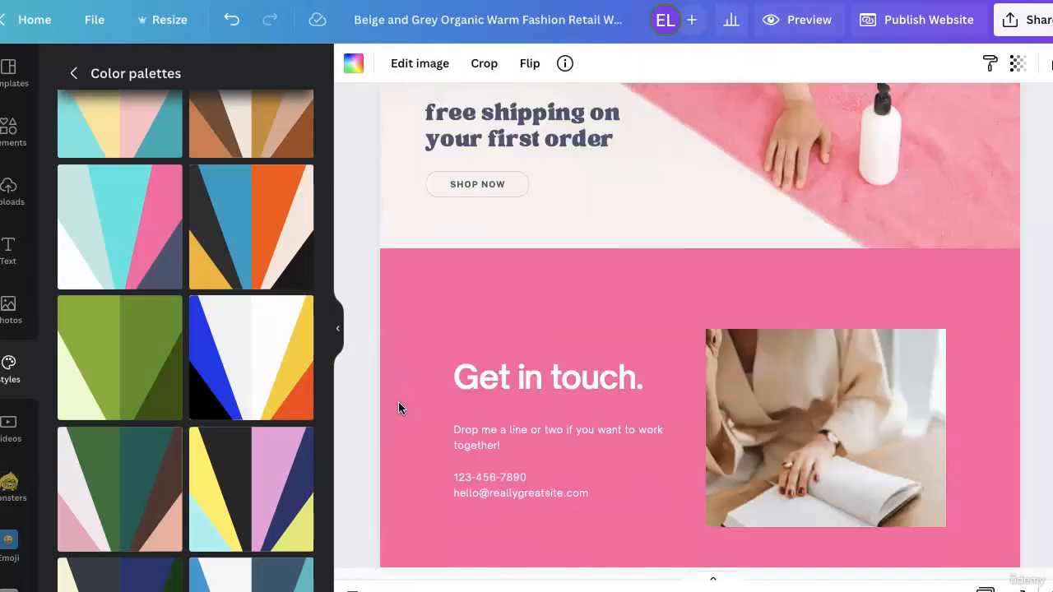
scroll(399, 401, up, 10)
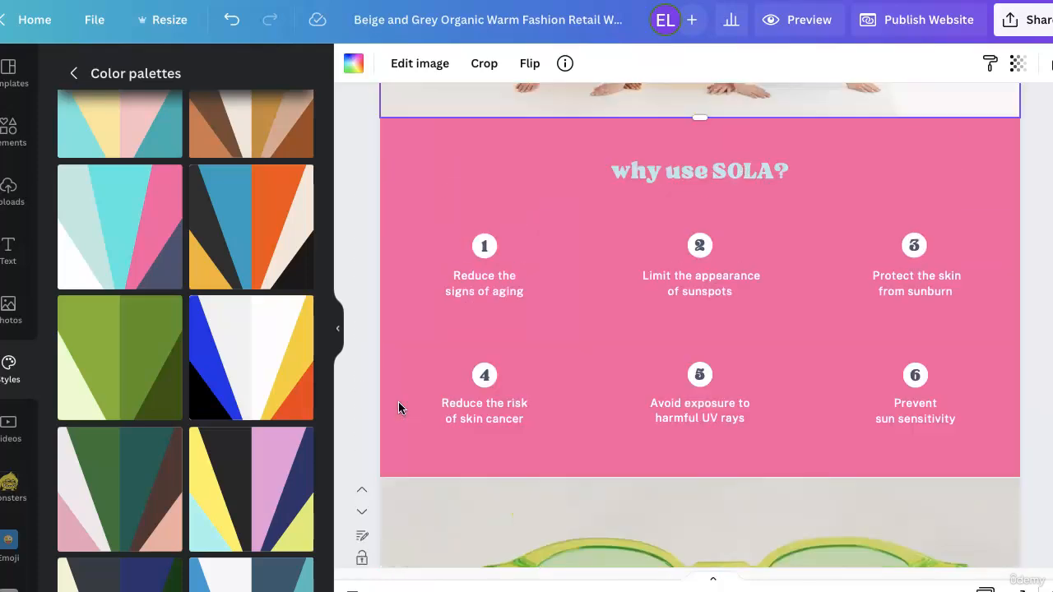
click(409, 382)
click(415, 362)
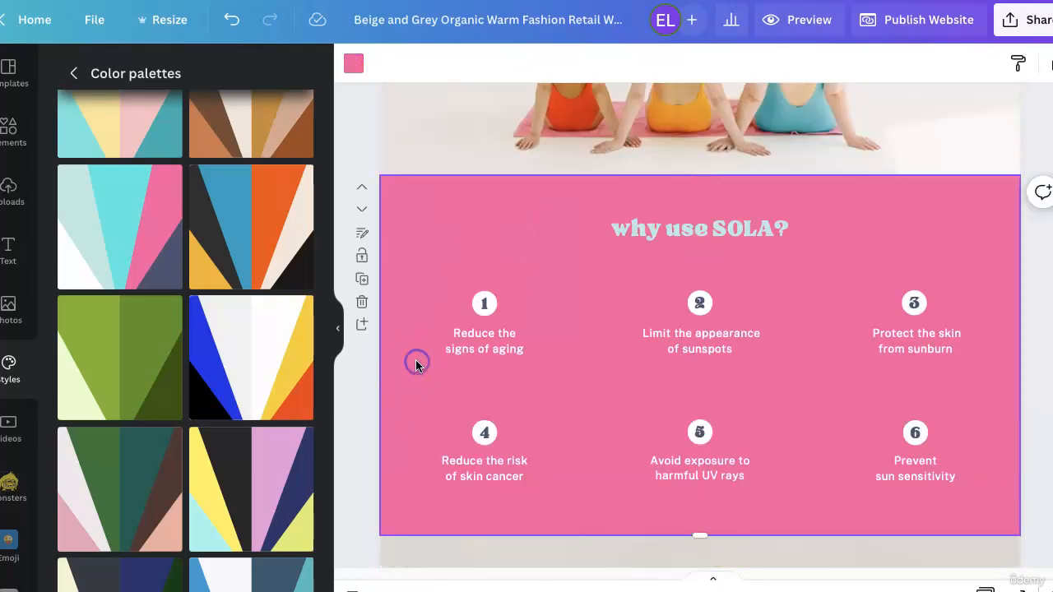
click(266, 492)
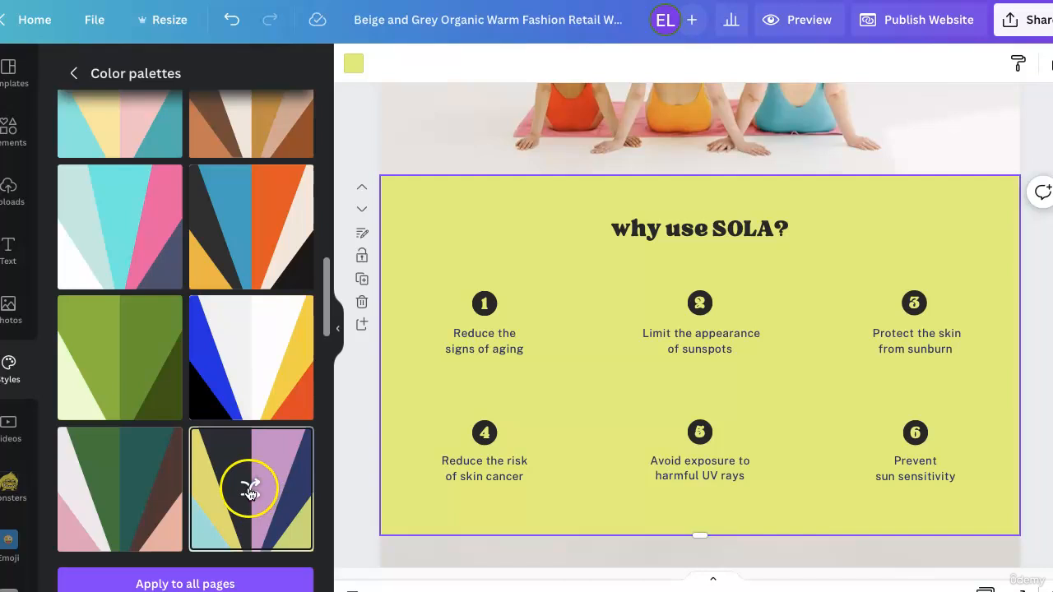
click(250, 490)
click(250, 491)
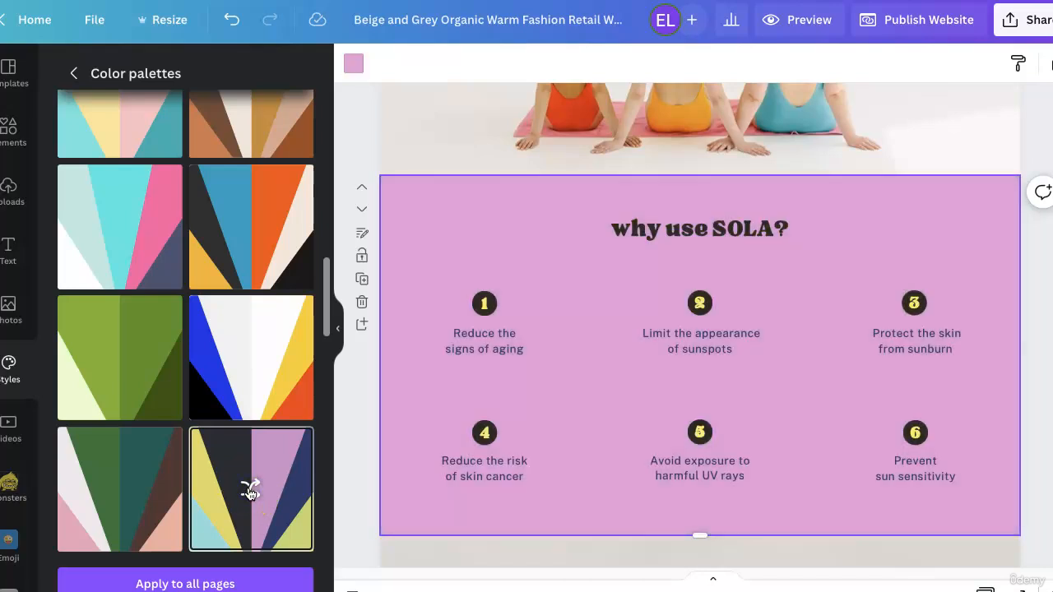
click(250, 490)
Restyle the "why use SOLA?" section with the mauve-and-purple palette, shuffled to a mauve background, and apply it to all pages
scroll(254, 489, down, 4)
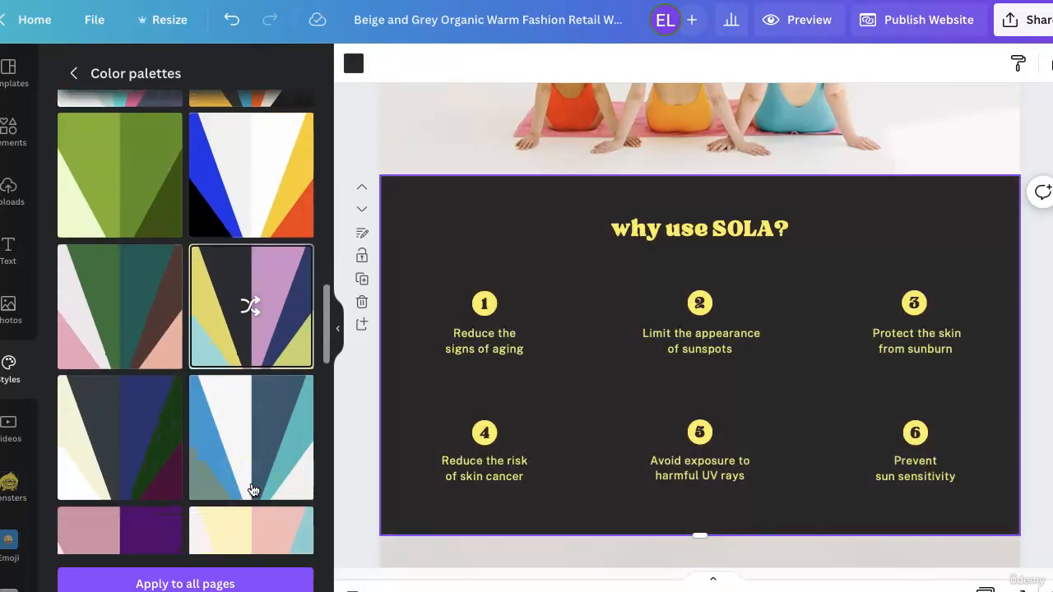
click(129, 467)
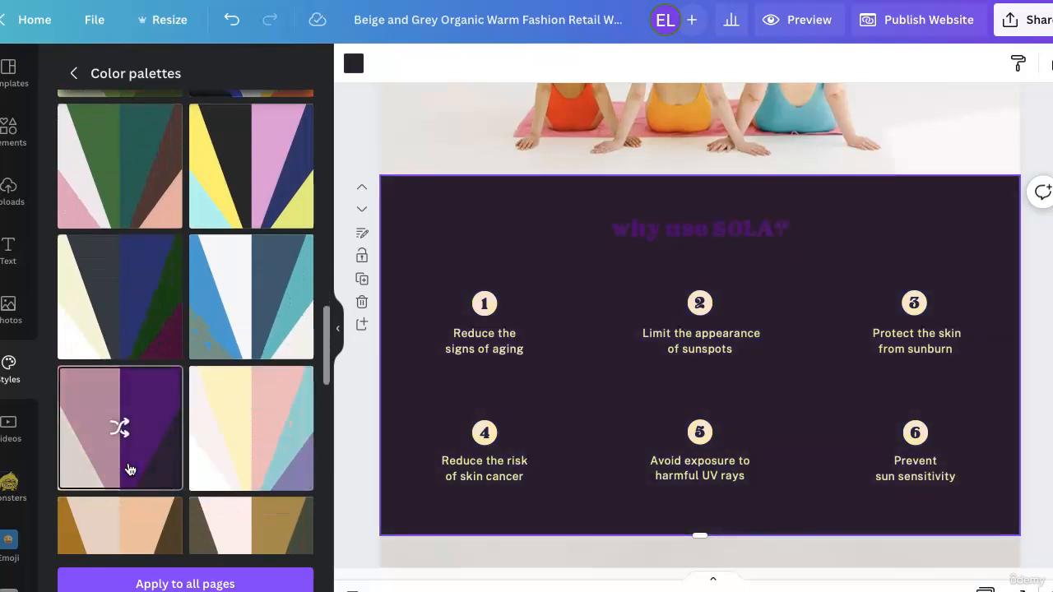
click(120, 427)
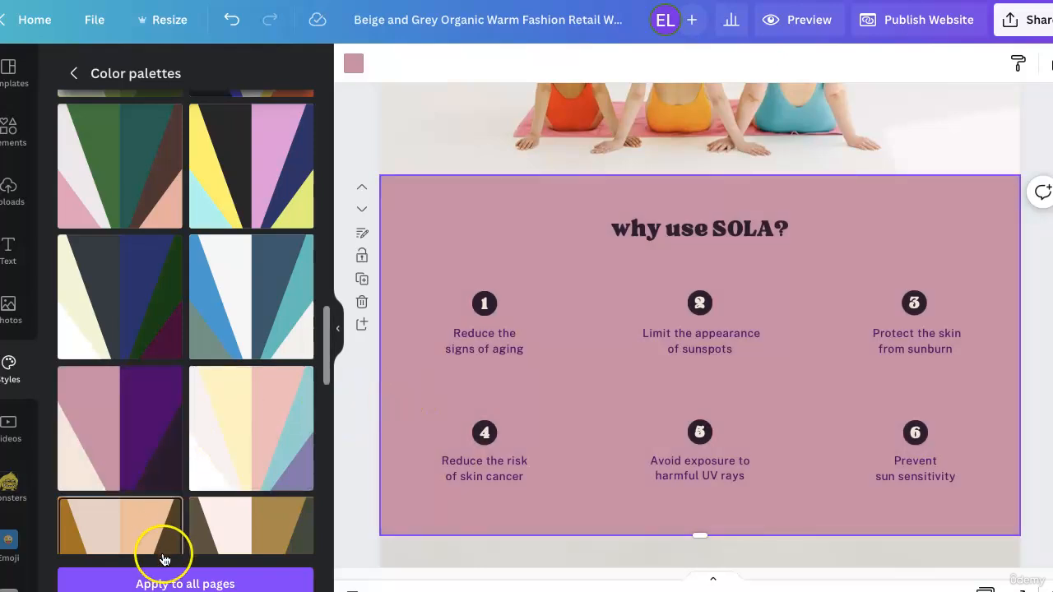
click(173, 583)
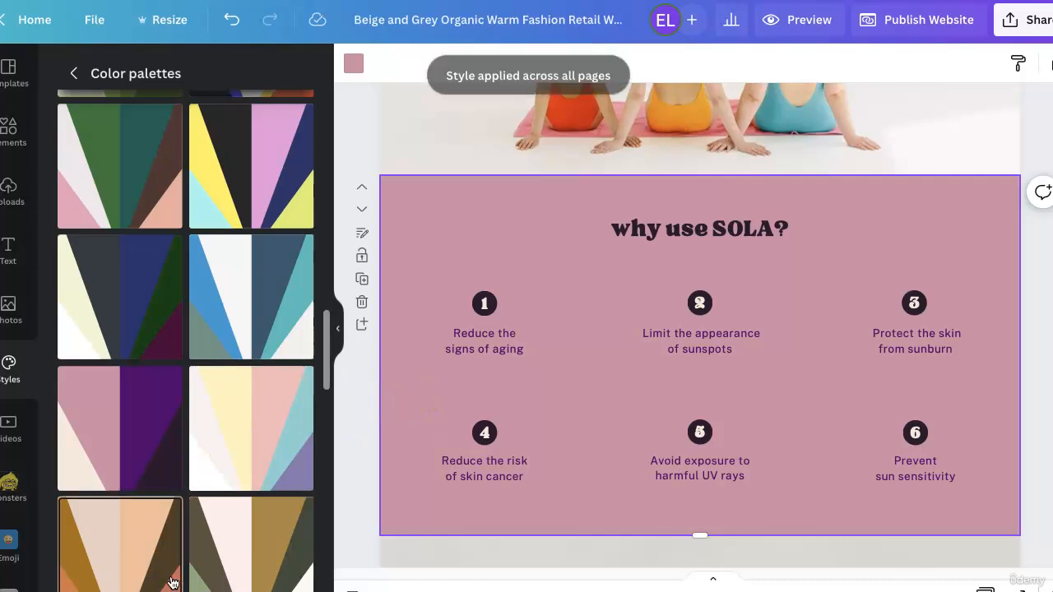
Review the recolored sections and open the full collection of font sets in Styles
scroll(552, 390, down, 10)
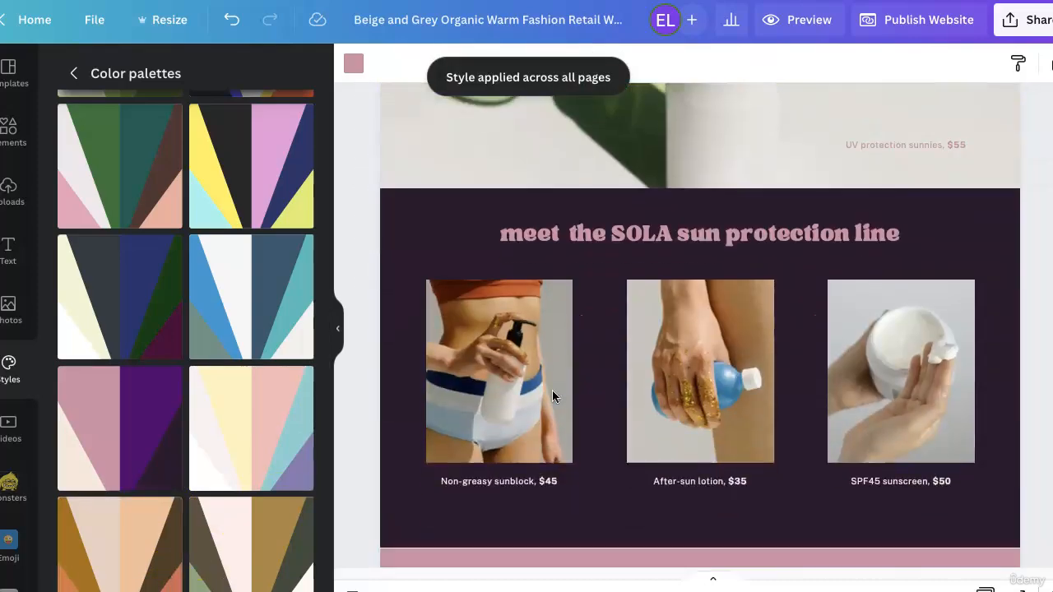
scroll(552, 390, up, 3)
scroll(552, 396, up, 2)
scroll(247, 423, down, 6)
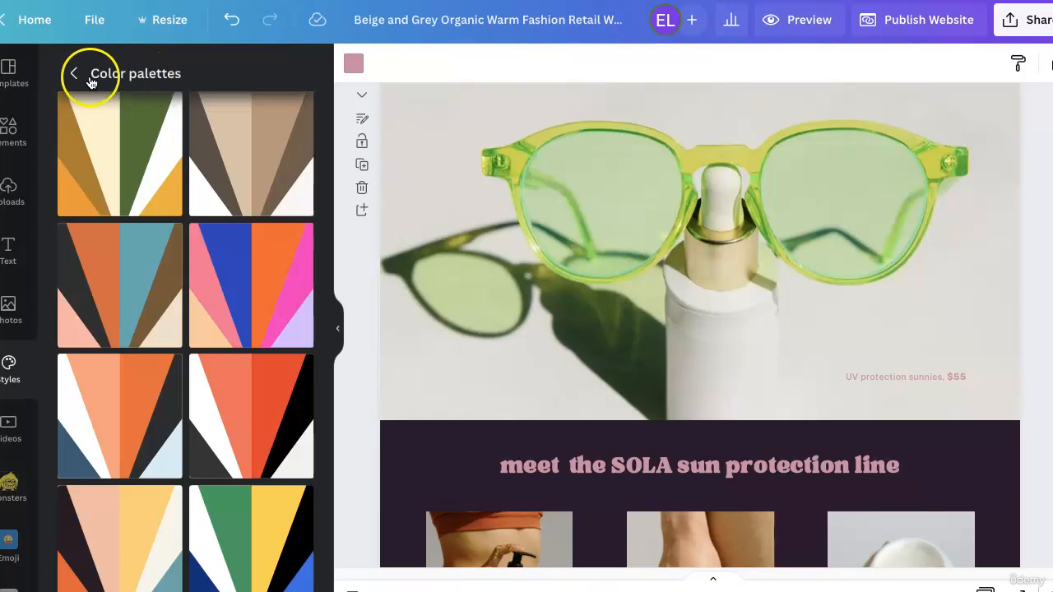
click(75, 76)
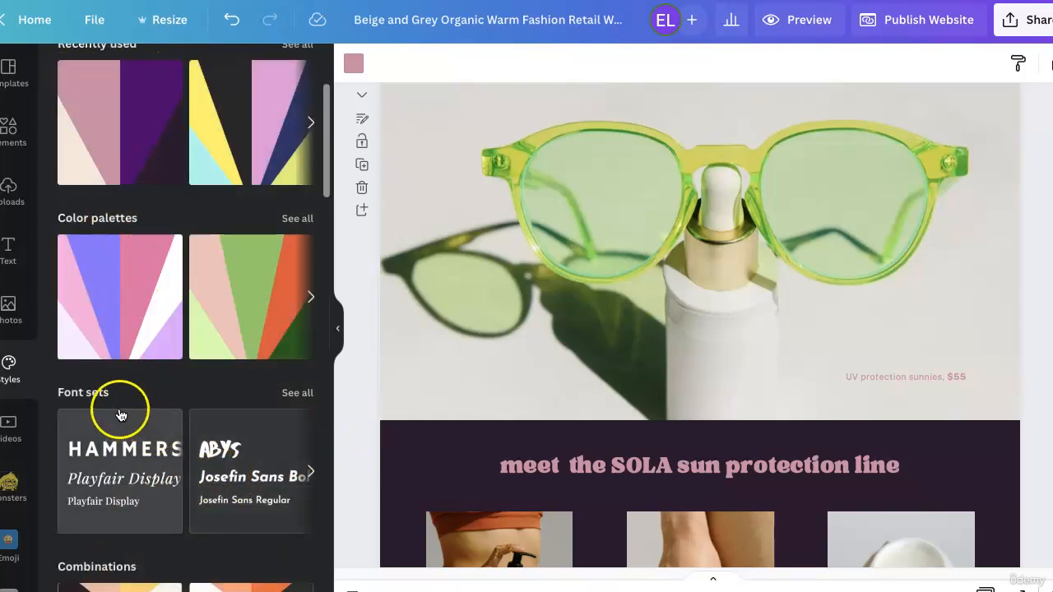
click(291, 395)
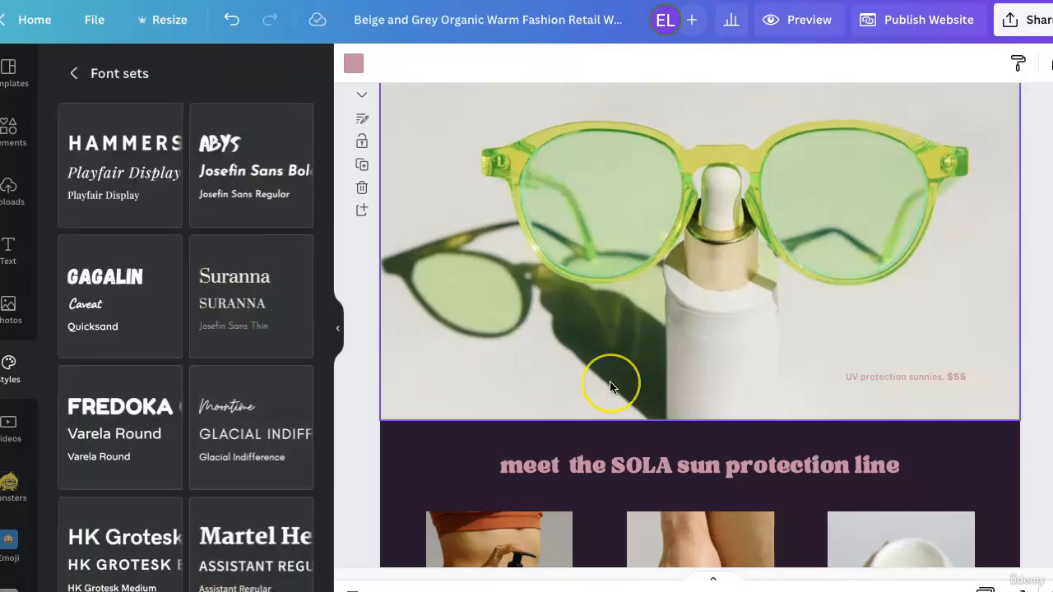
Try the Abys and Josefin Sans font set on the testimonial section with the orange swimsuit photo
scroll(610, 383, down, 8)
scroll(610, 381, down, 2)
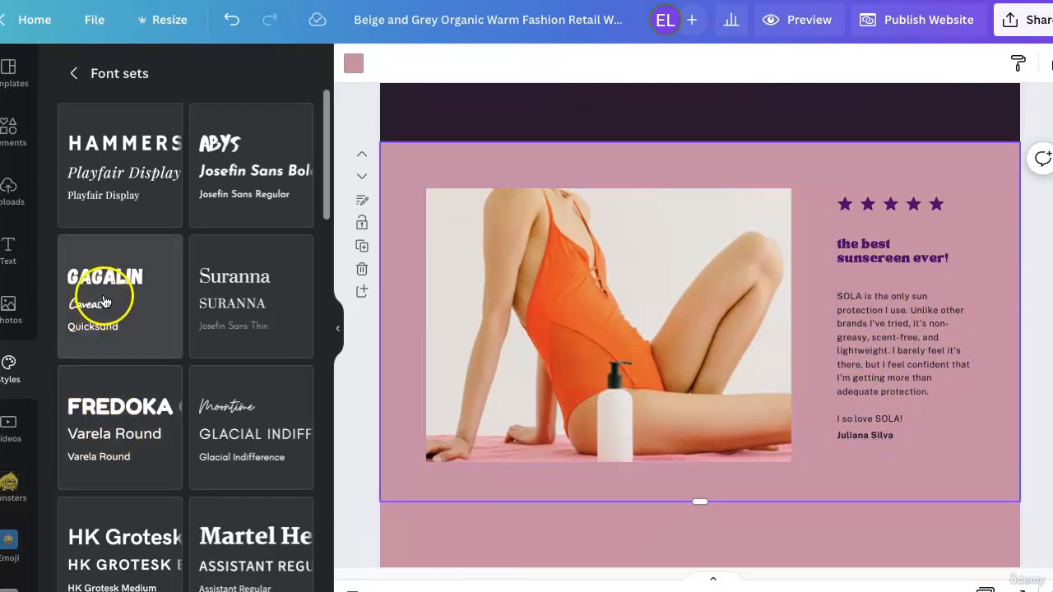
click(219, 185)
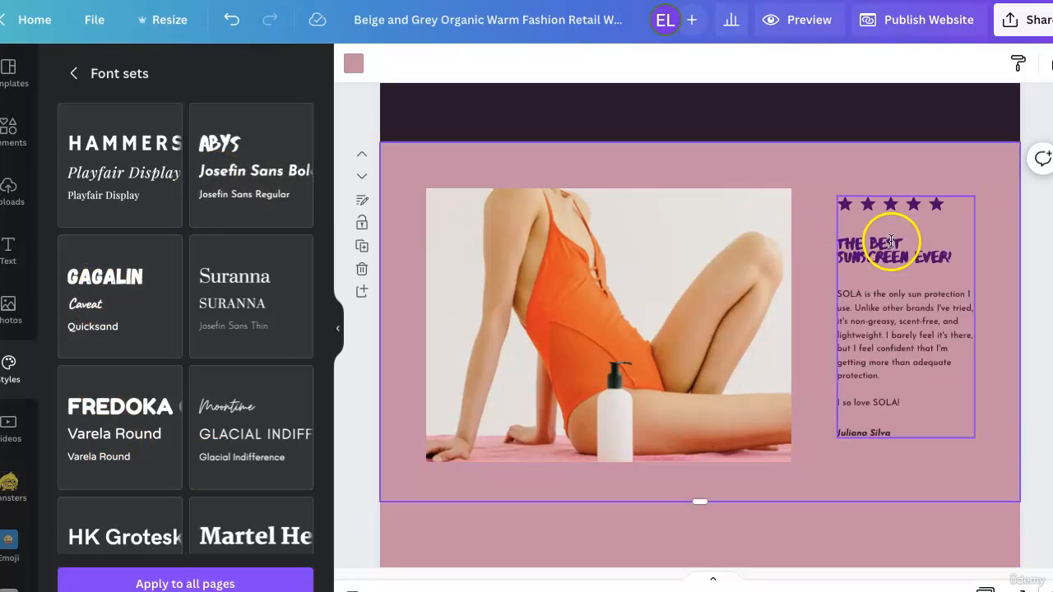
Set the testimonial section to the Moontime and Glacial Indifference font set and apply it to all pages
click(266, 458)
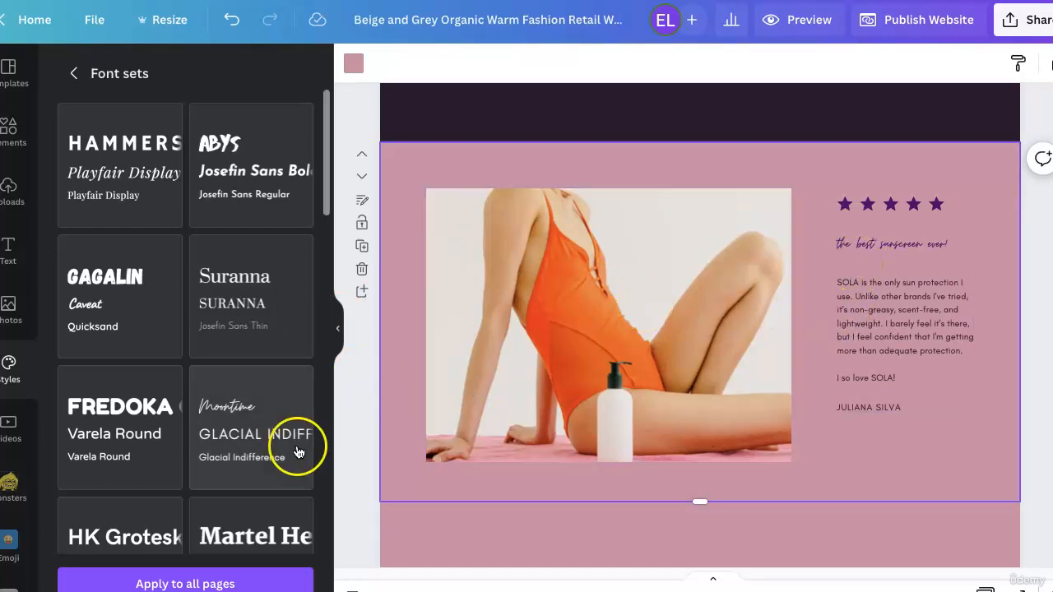
click(232, 579)
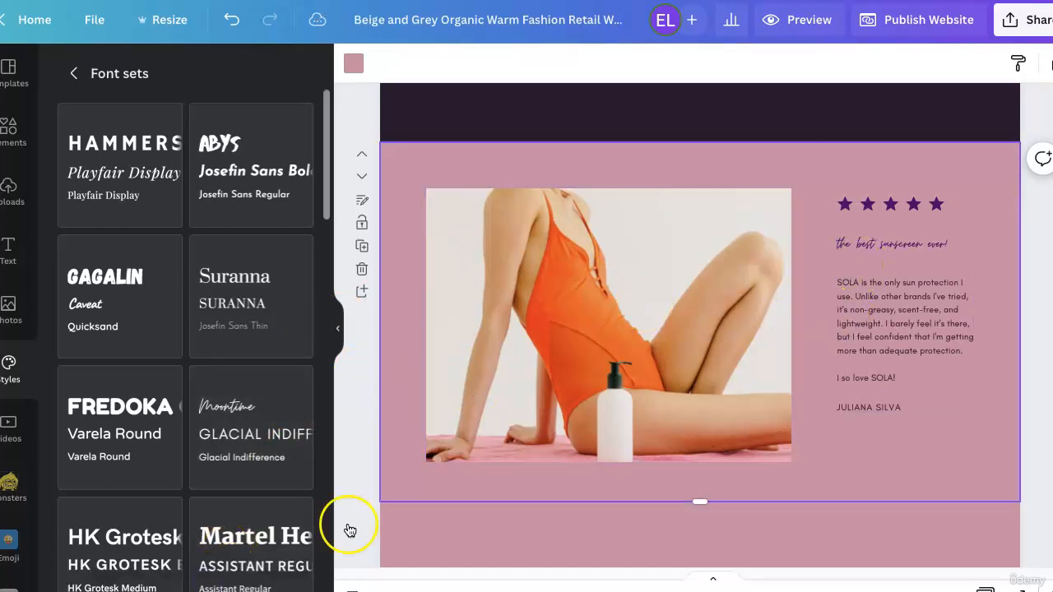
Apply the Glacial Indifference and HK Grotesk Light combination with the pink-and-brown palette to the hero section and all pages
scroll(783, 479, up, 15)
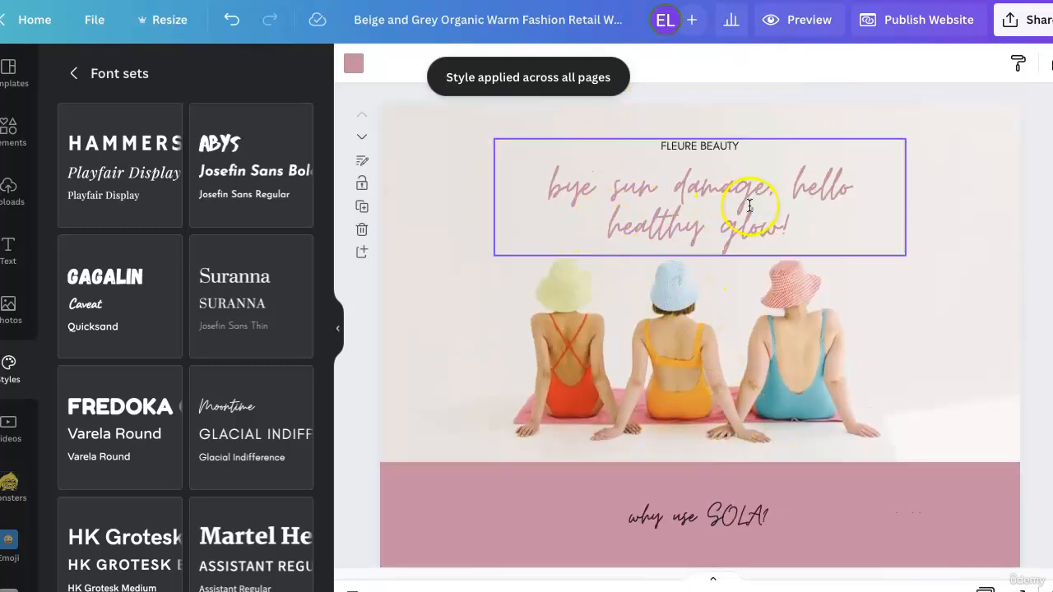
click(75, 76)
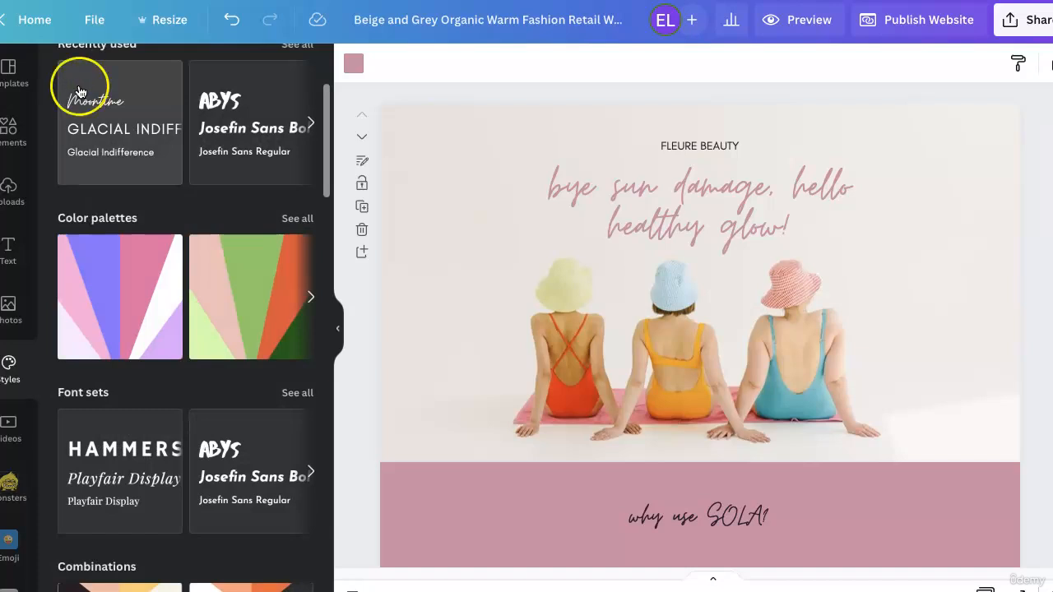
scroll(228, 435, down, 4)
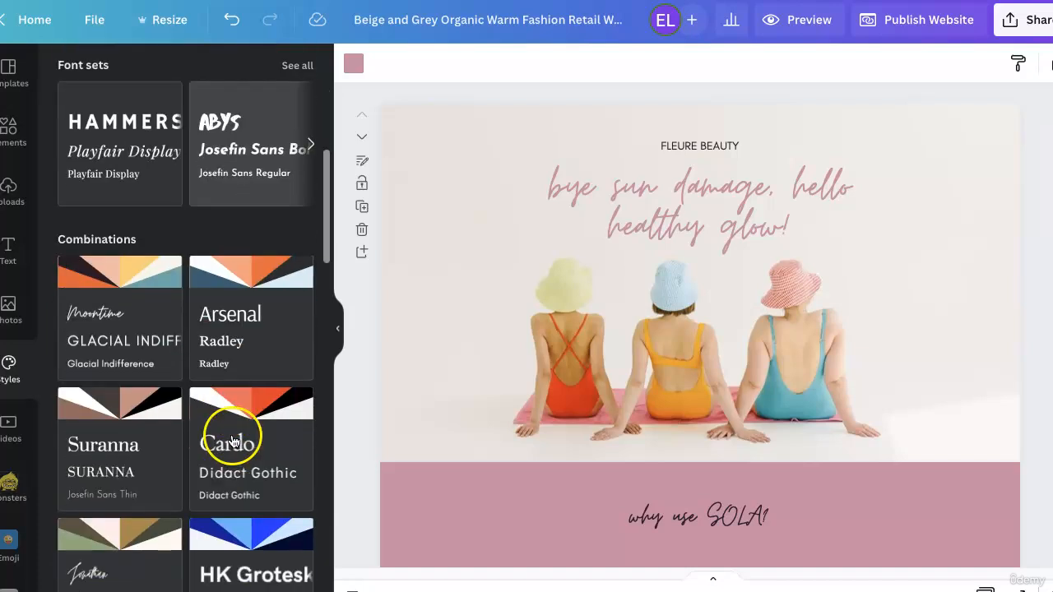
scroll(176, 460, down, 4)
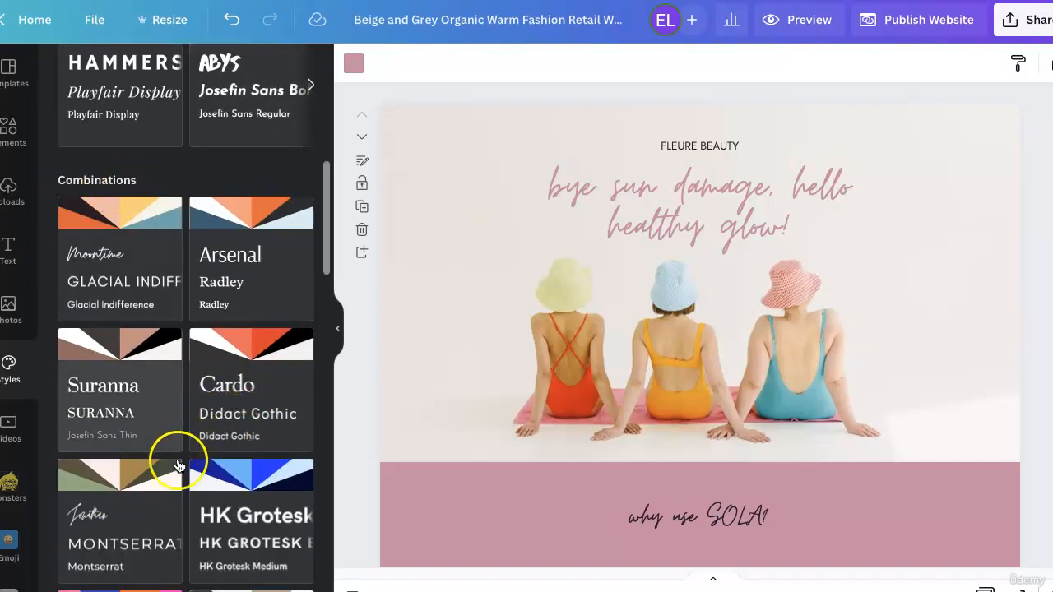
scroll(187, 463, down, 5)
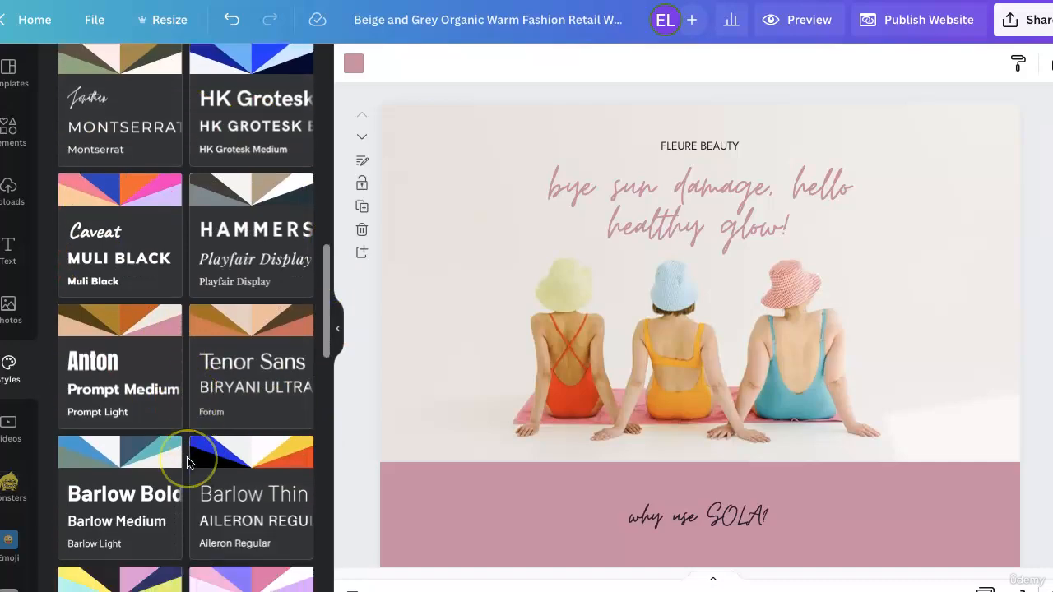
scroll(188, 463, down, 4)
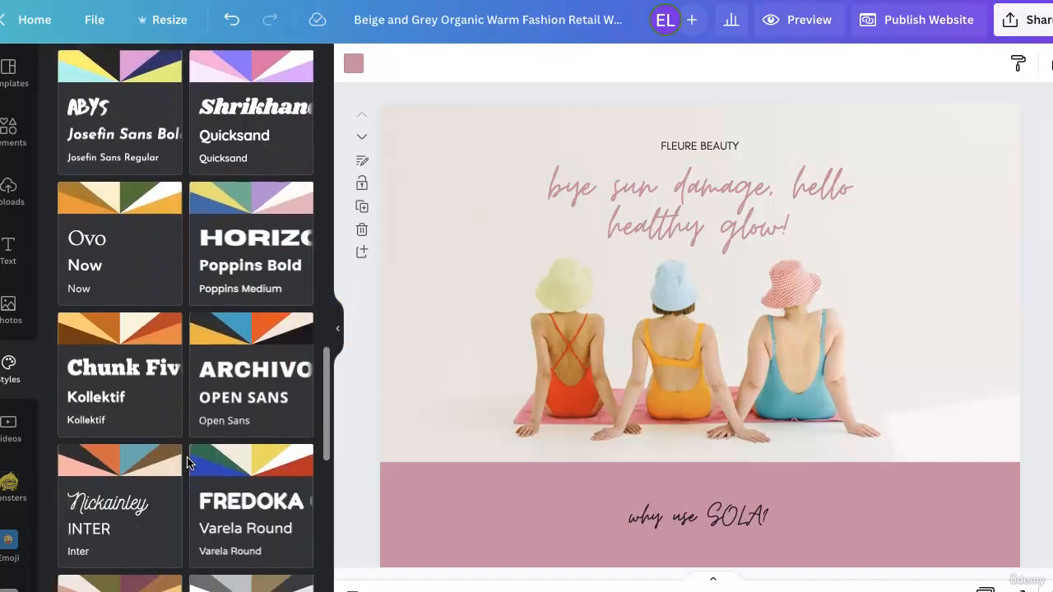
scroll(187, 463, down, 4)
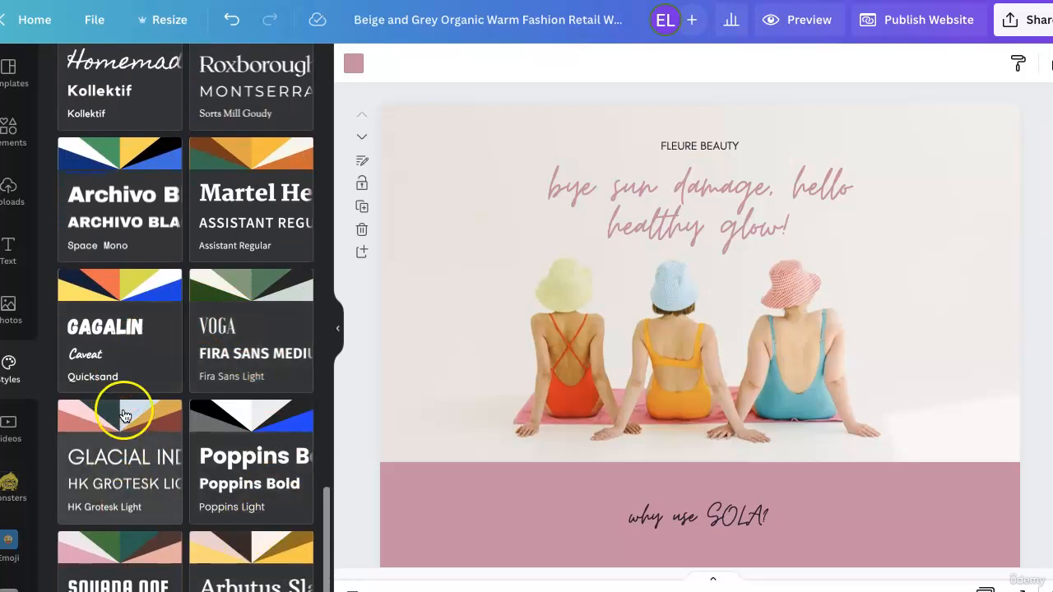
scroll(153, 395, down, 1)
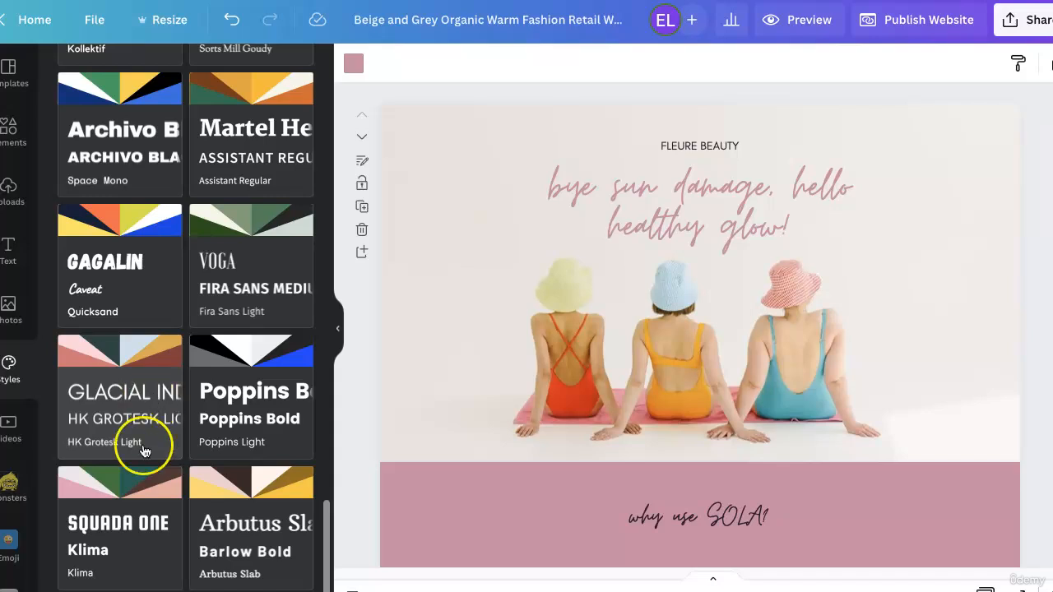
click(146, 404)
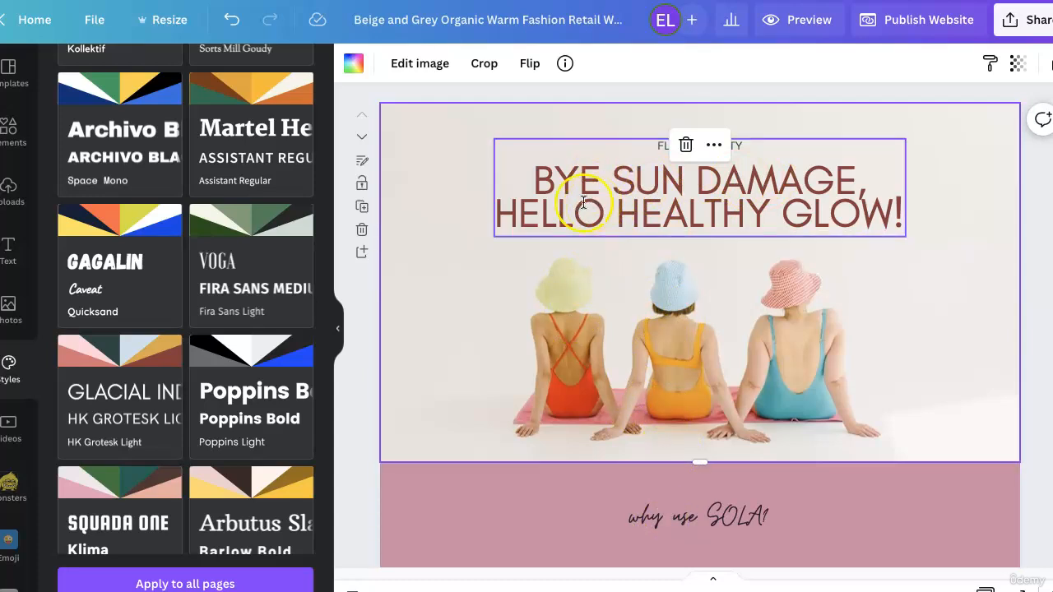
click(288, 582)
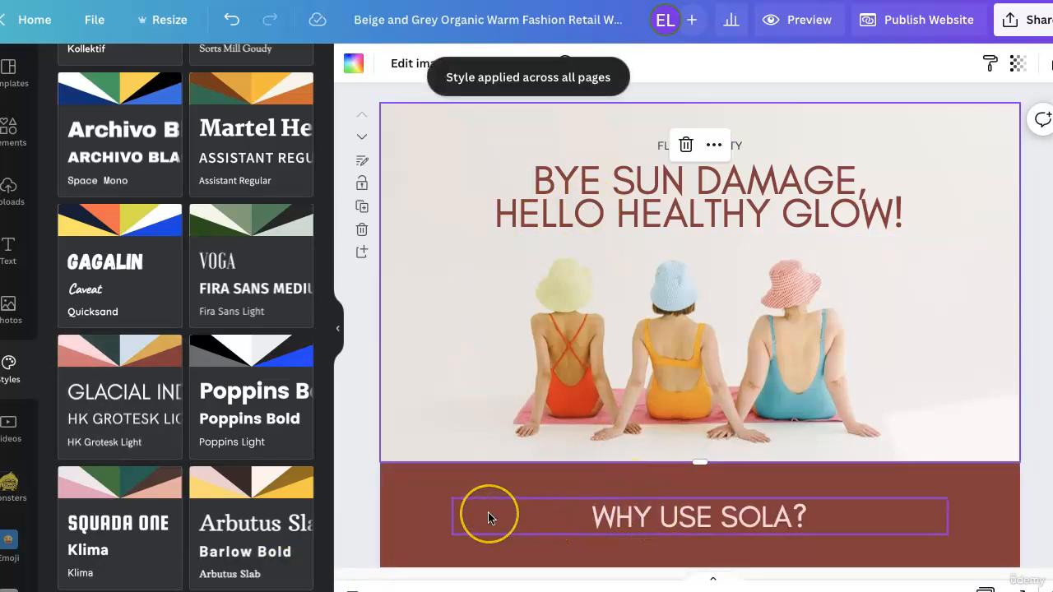
Review the restyled sections, and undo the combination on all pages and on the hero section
scroll(489, 515, down, 5)
scroll(488, 518, up, 5)
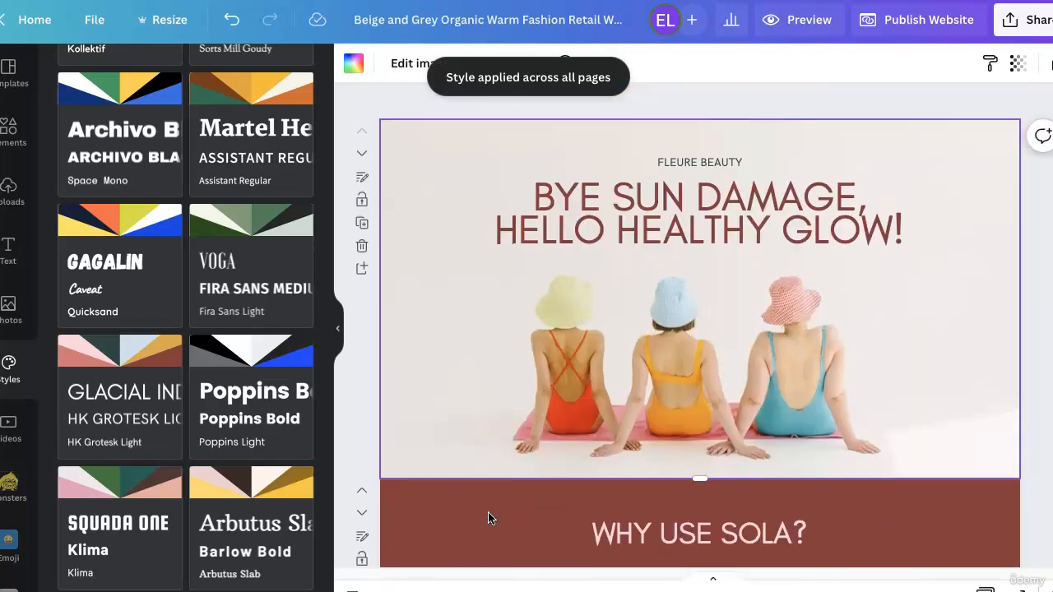
click(522, 345)
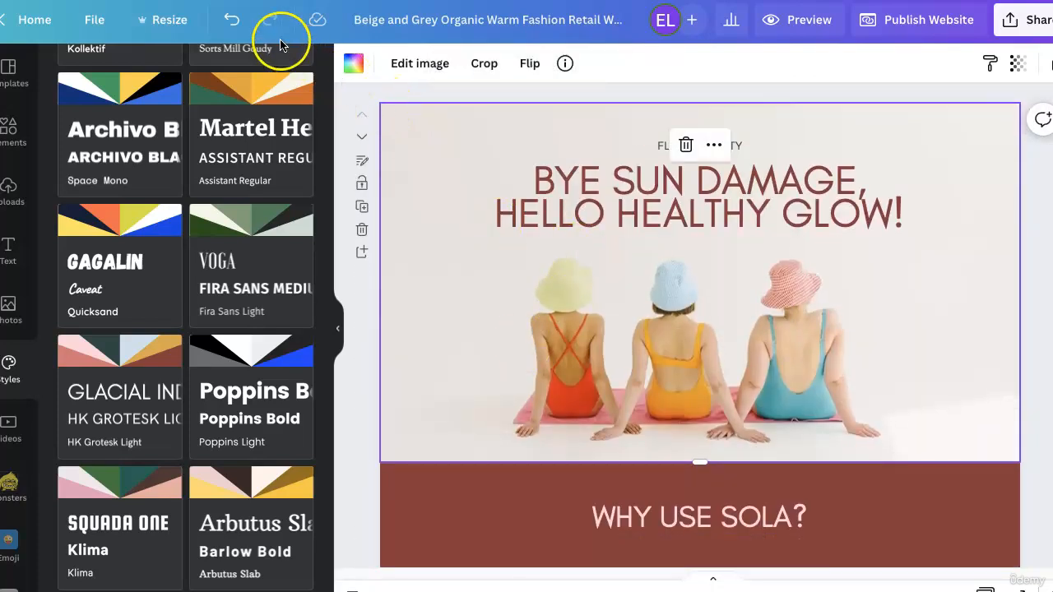
click(231, 27)
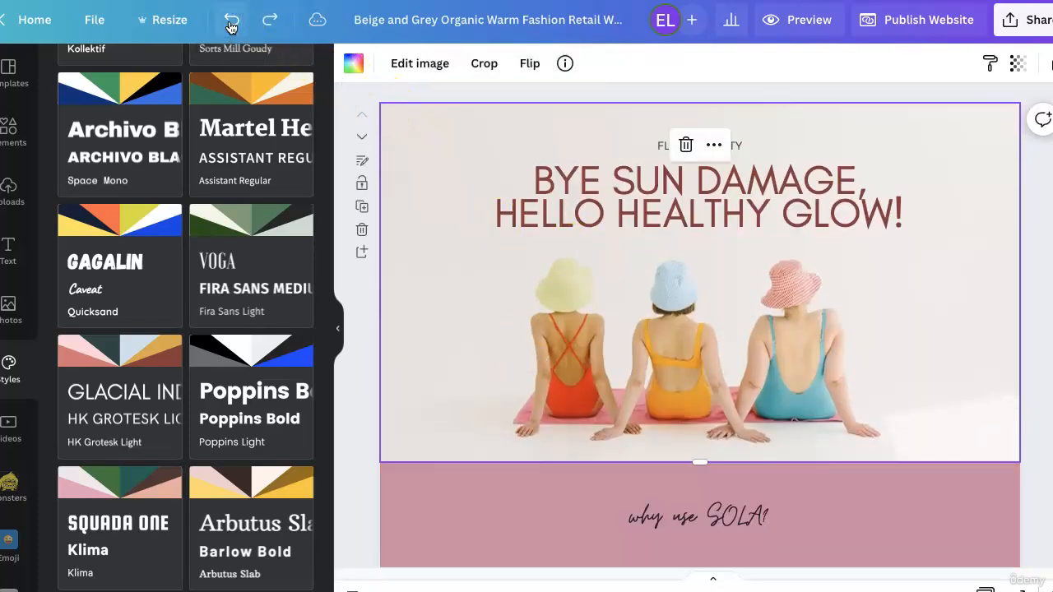
click(231, 27)
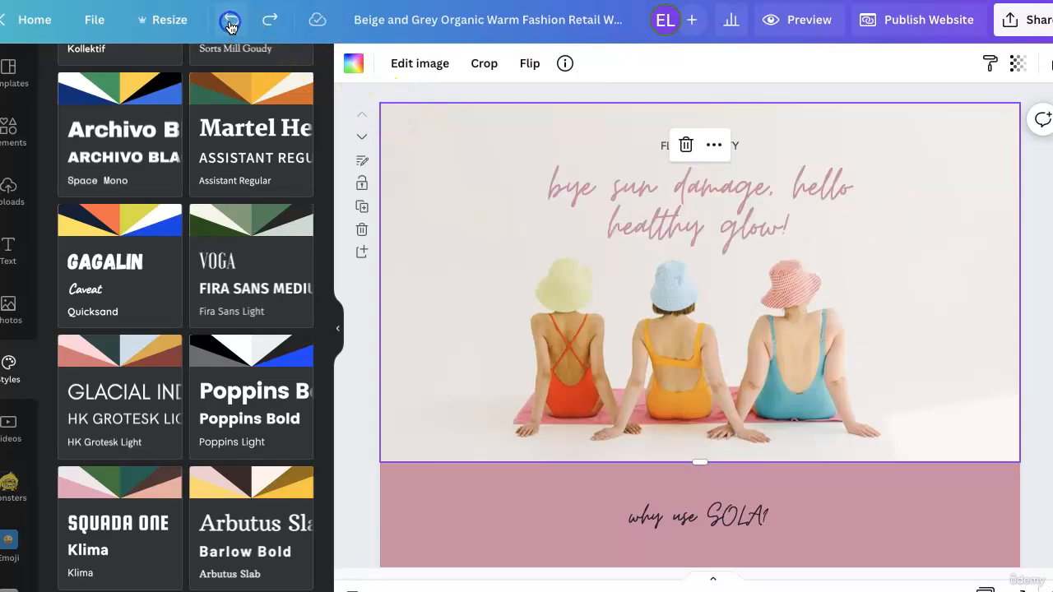
Look through the available color and font combinations for alternatives to the current website style
click(591, 185)
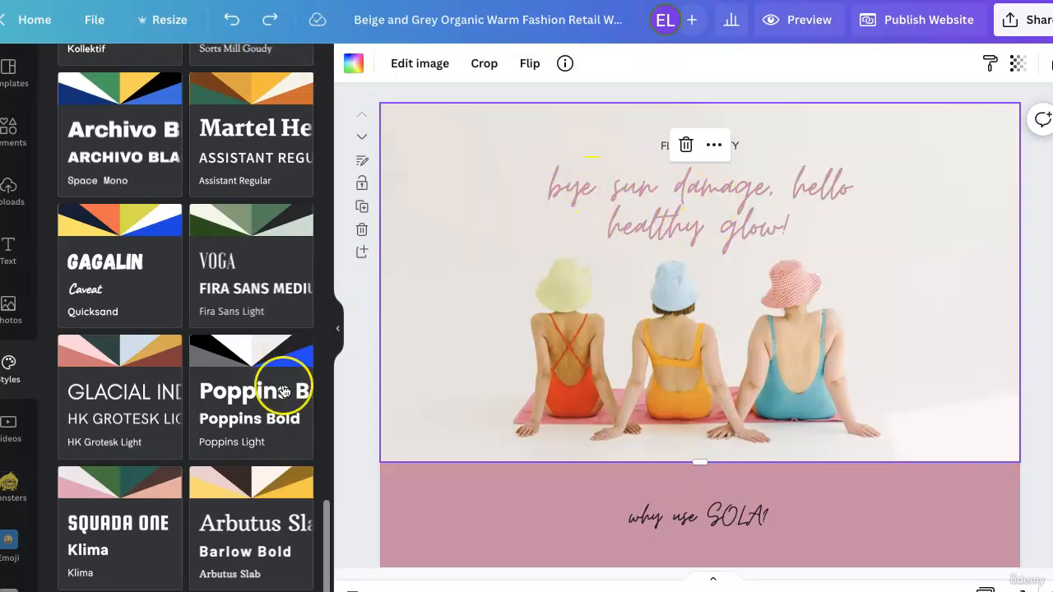
scroll(284, 391, up, 5)
scroll(284, 392, up, 1)
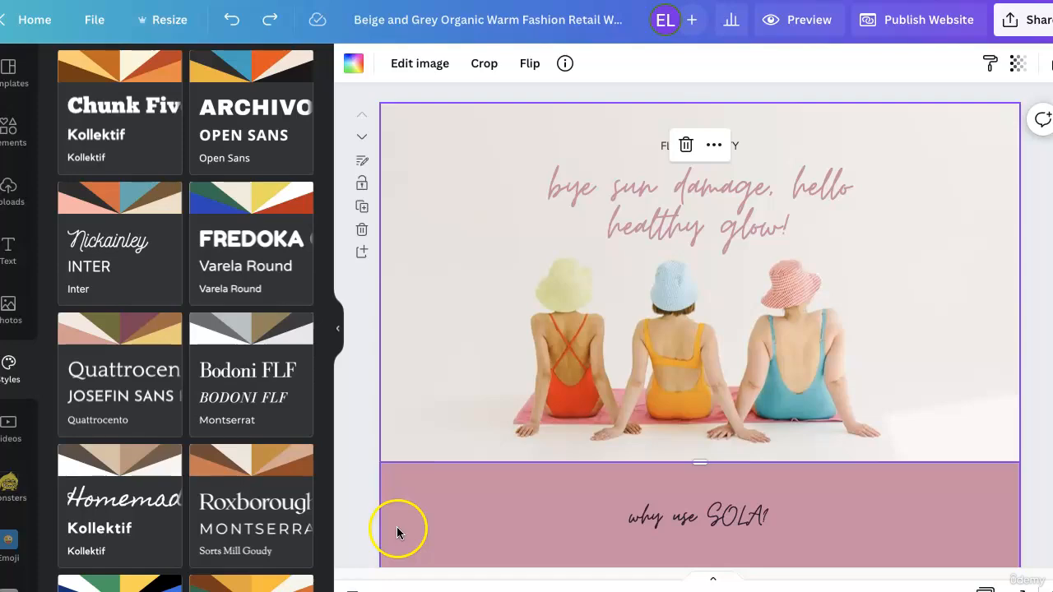
scroll(158, 469, up, 5)
scroll(156, 469, up, 1)
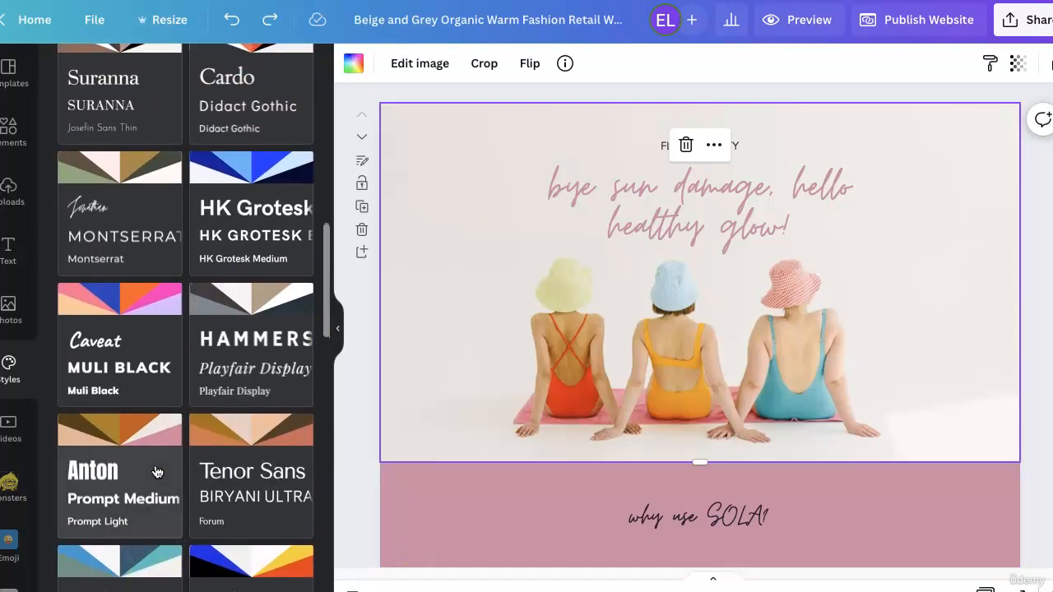
scroll(157, 471, up, 5)
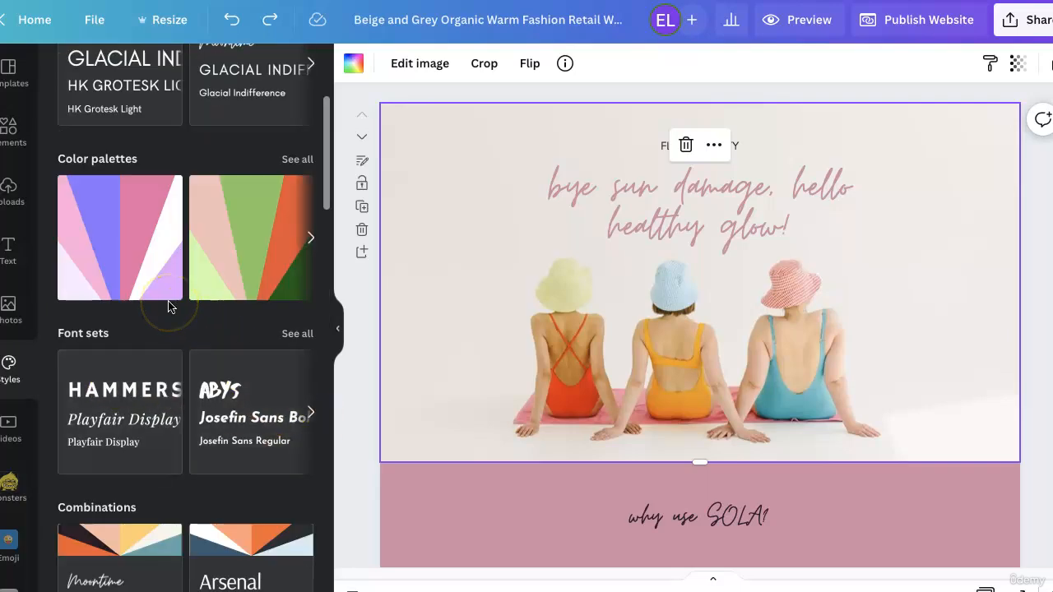
scroll(205, 457, down, 5)
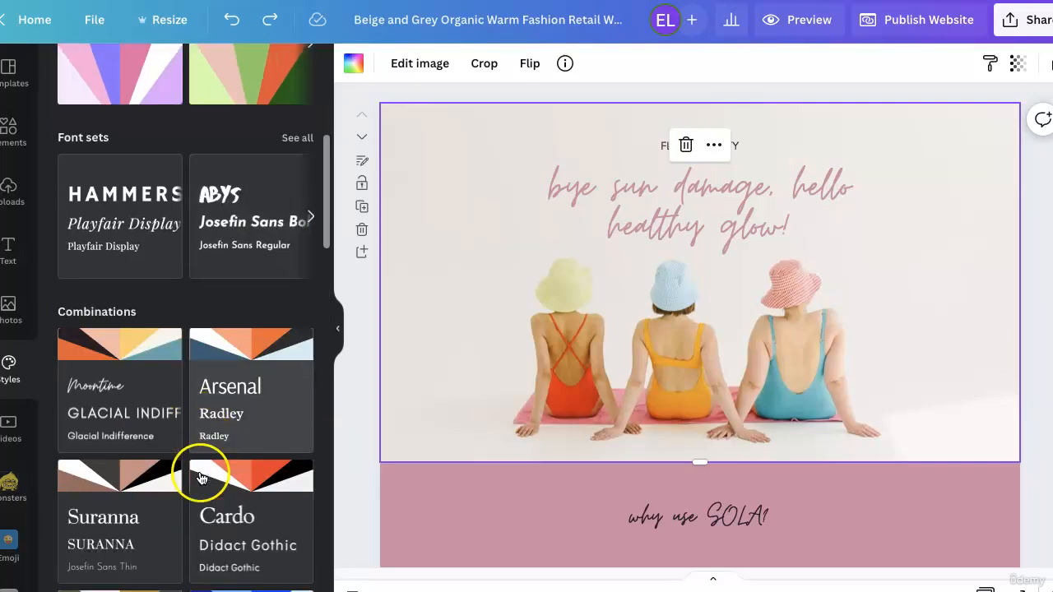
scroll(247, 572, down, 2)
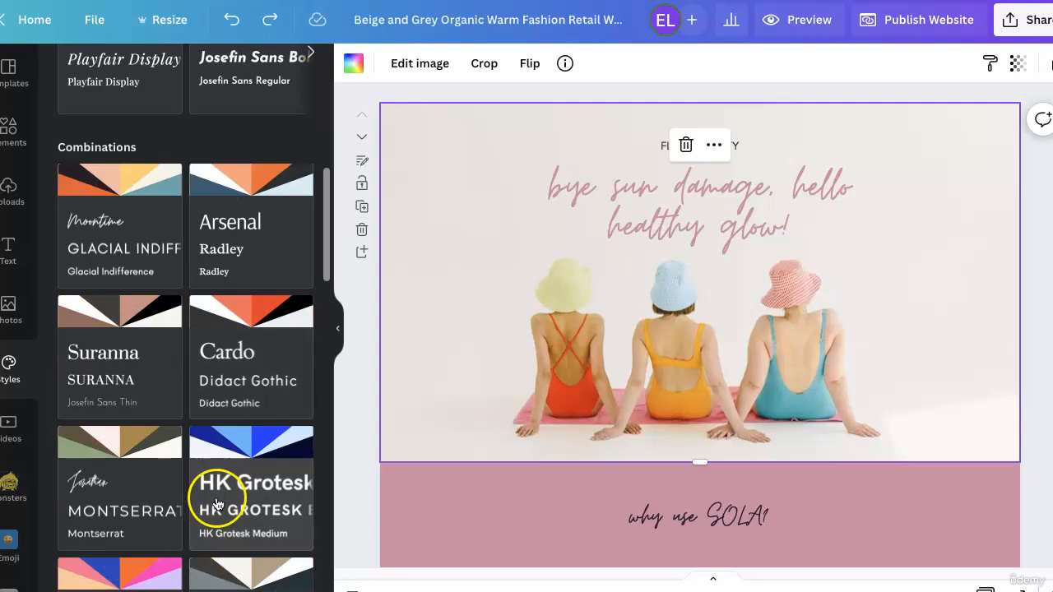
Recolor the number 1 in the "why use SOLA?" section with the custom off-white #F8F4F0
scroll(797, 469, down, 3)
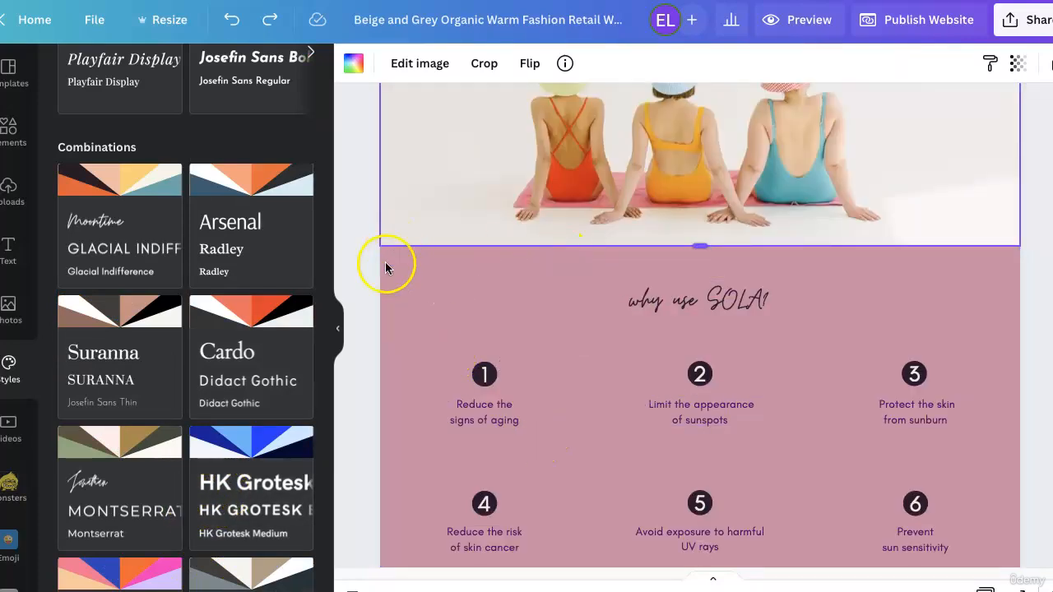
click(609, 456)
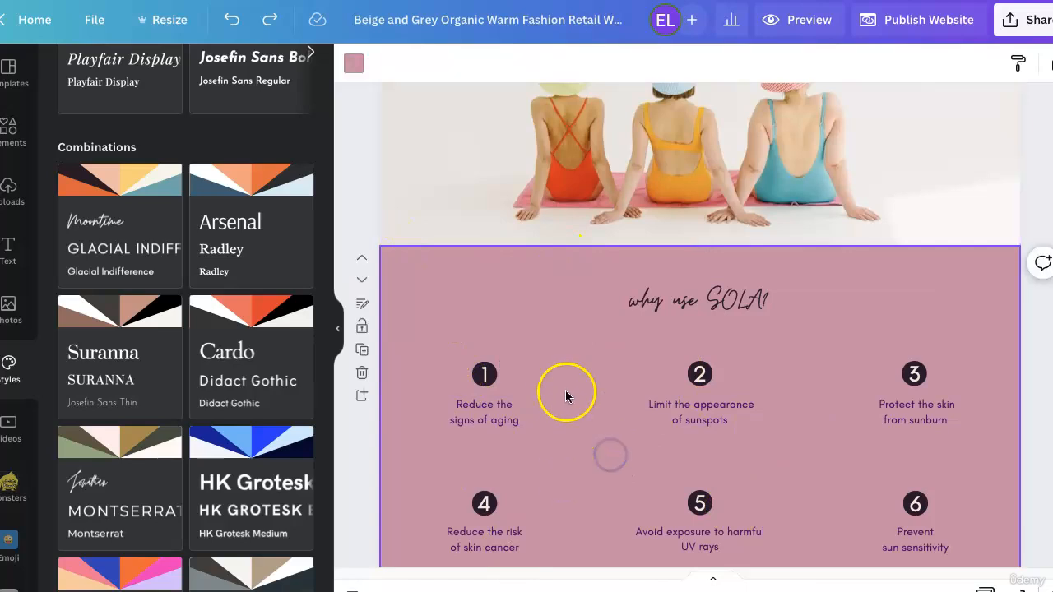
click(477, 384)
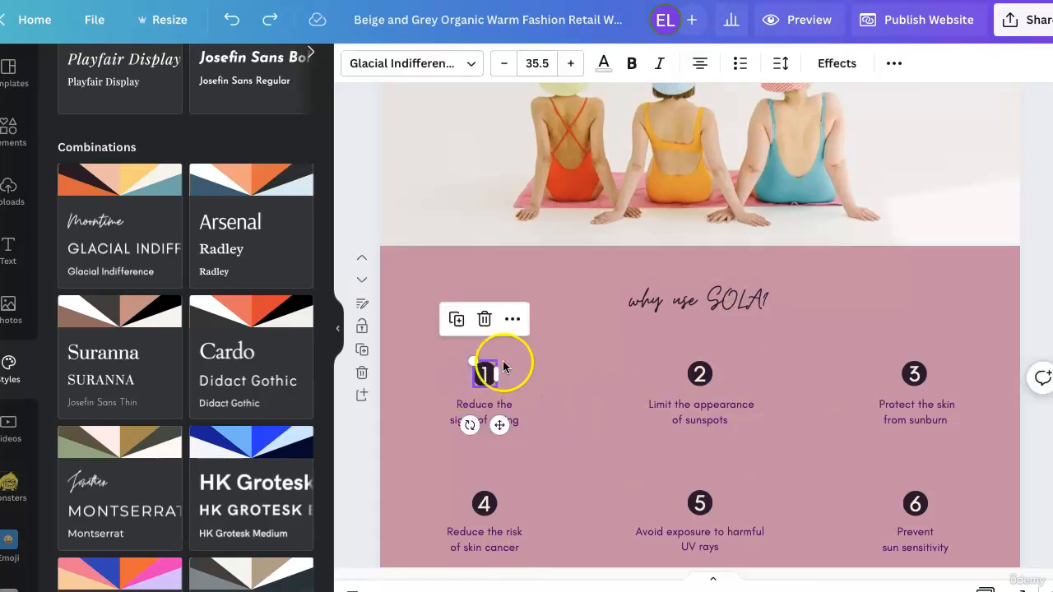
click(603, 63)
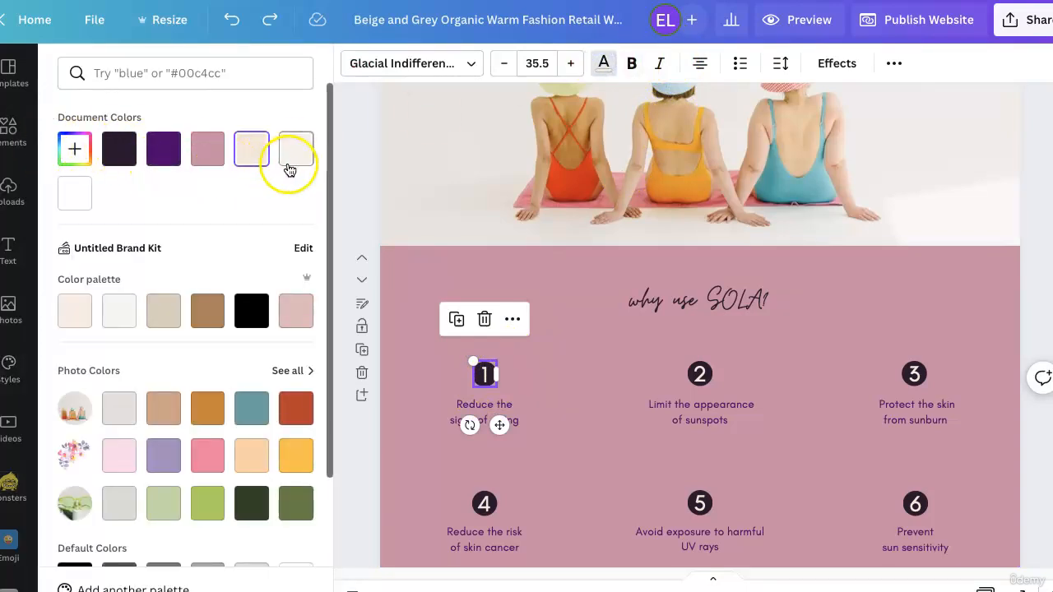
scroll(174, 435, down, 2)
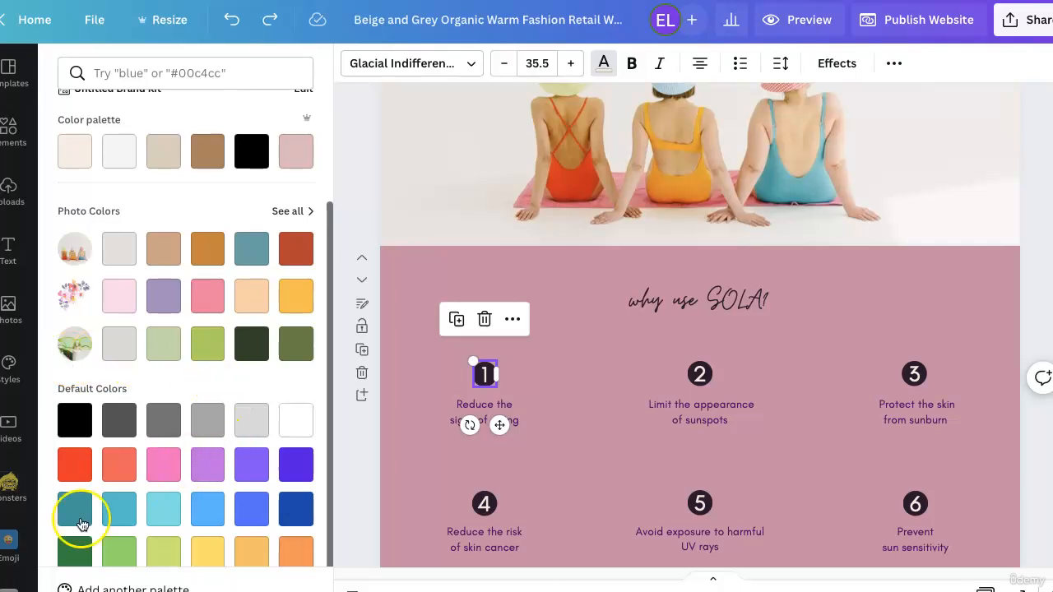
scroll(204, 264, up, 2)
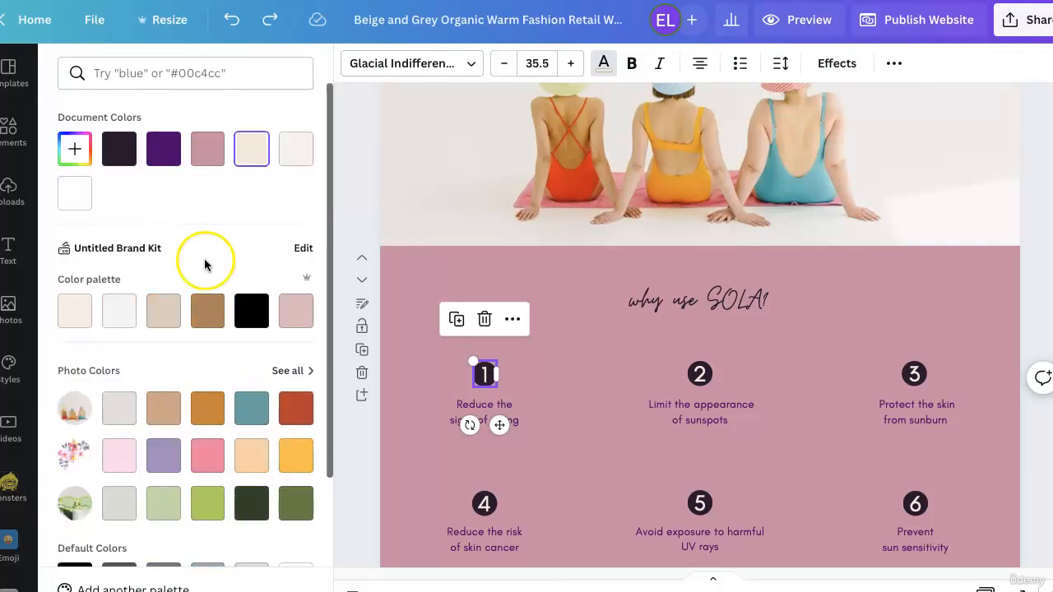
click(72, 157)
click(103, 196)
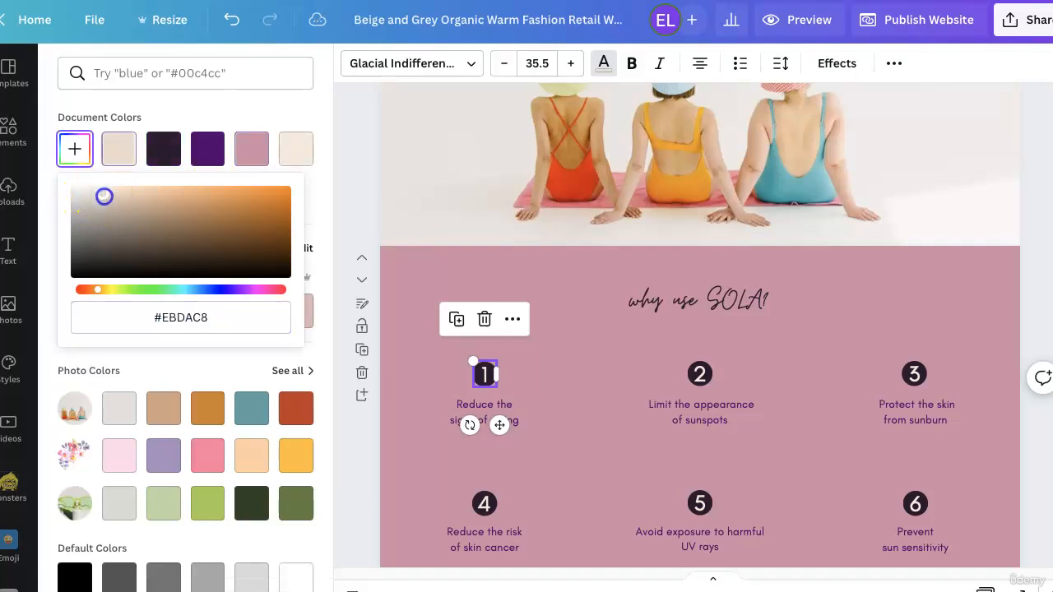
mouse_move(103, 196)
mouse_down()
mouse_move(186, 219)
mouse_move(134, 247)
mouse_move(213, 247)
mouse_move(266, 205)
mouse_move(188, 186)
mouse_move(88, 190)
mouse_up()
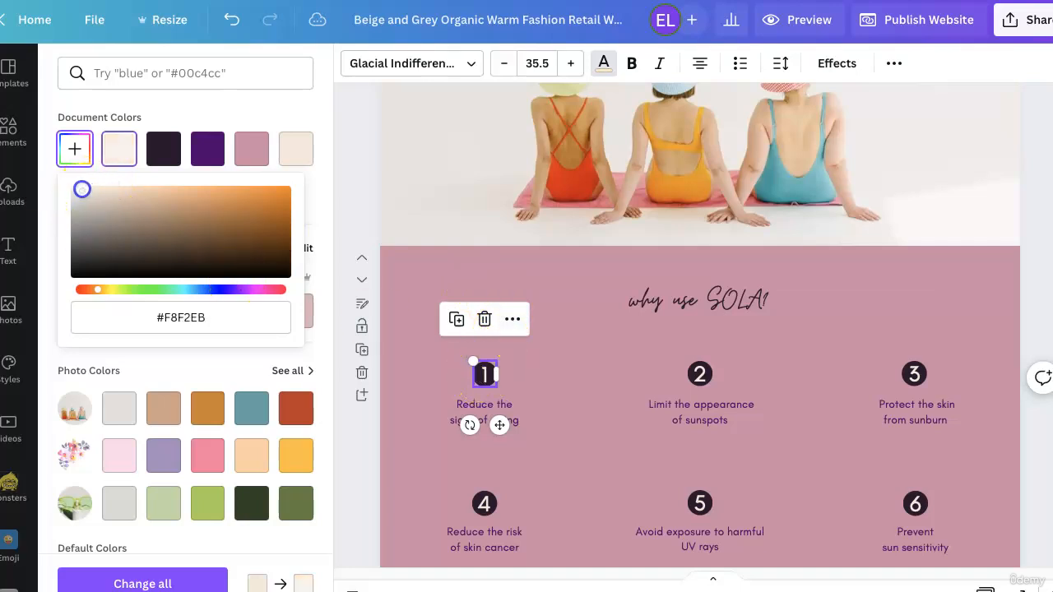
click(133, 165)
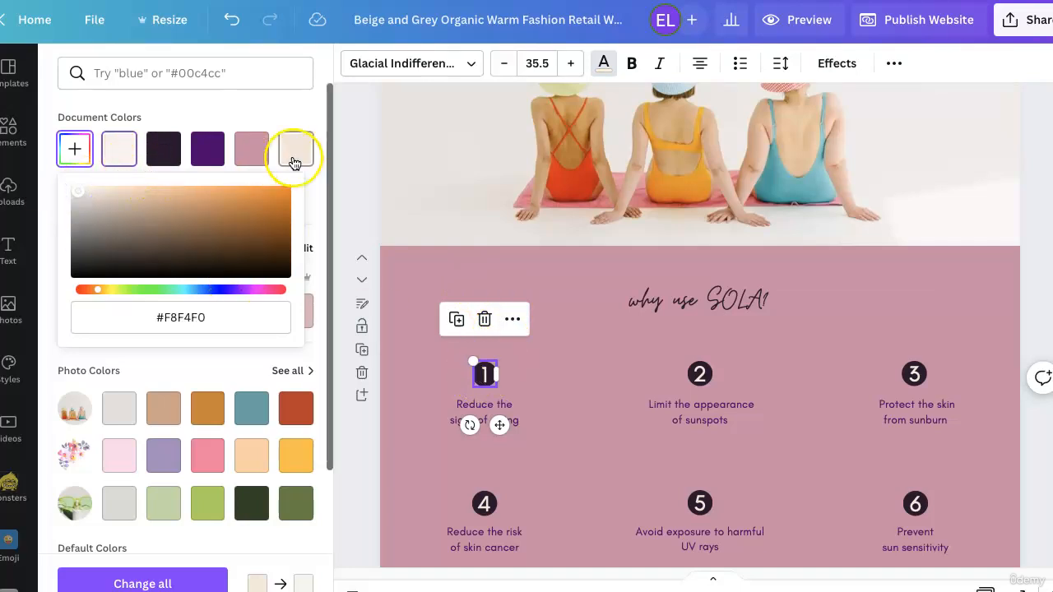
click(241, 106)
click(493, 403)
click(468, 394)
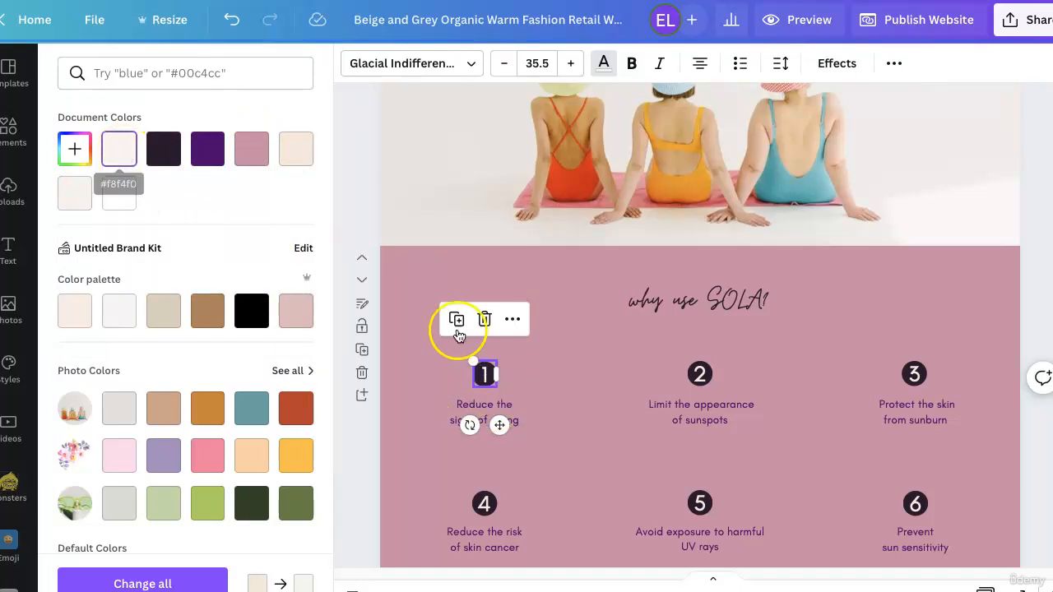
Try the teal and the coral pink from the photo colors as the "why use SOLA?" section's background
click(605, 452)
click(632, 335)
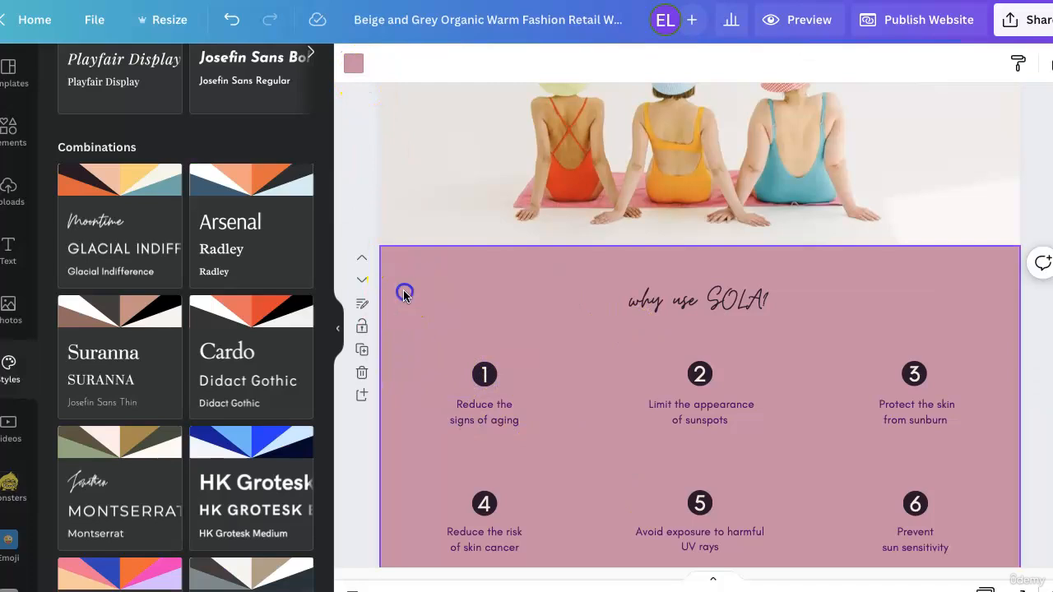
click(354, 64)
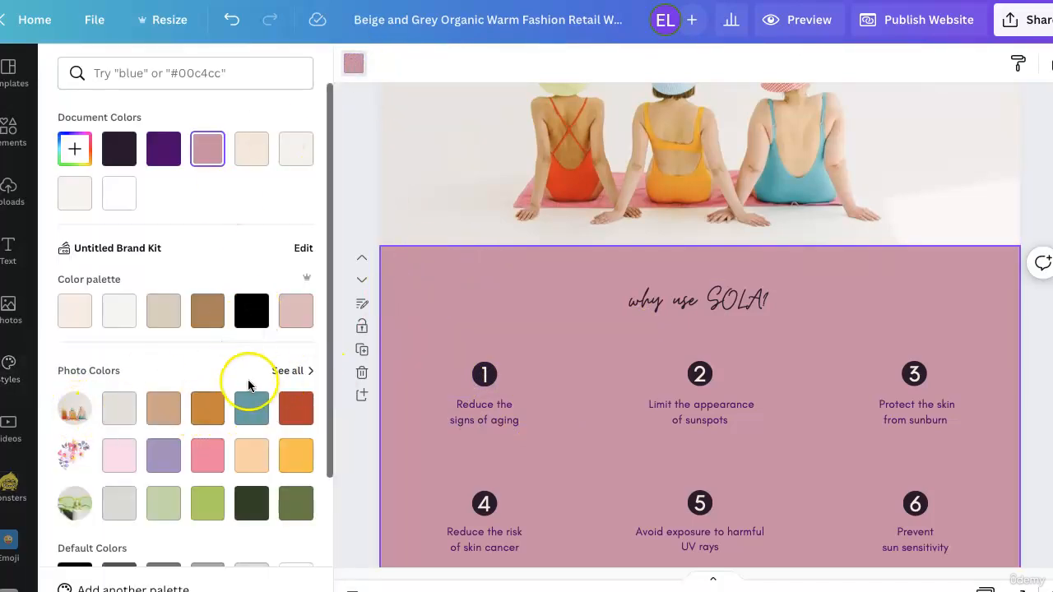
click(251, 409)
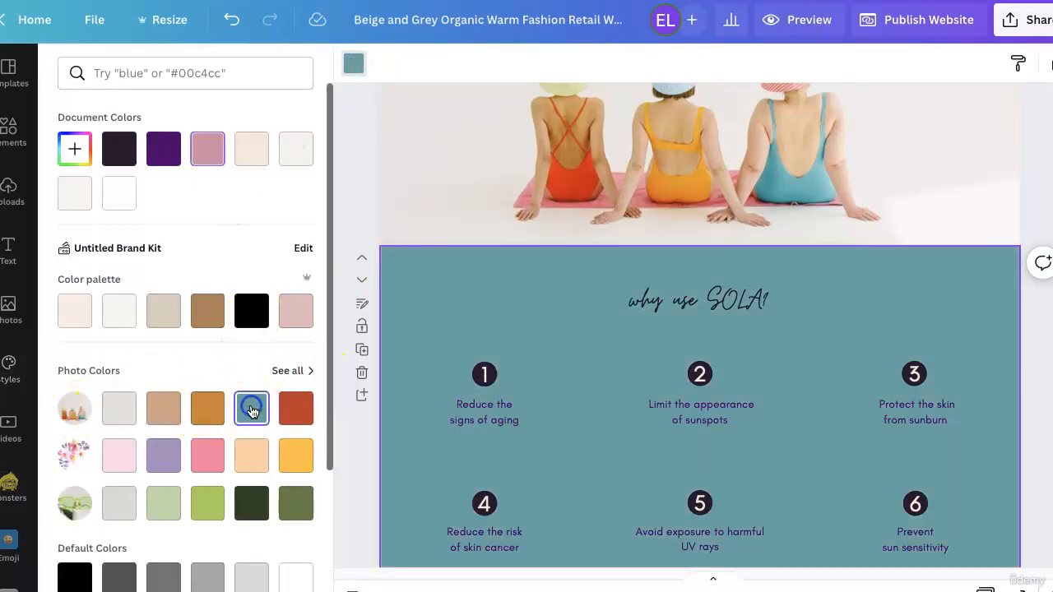
click(210, 455)
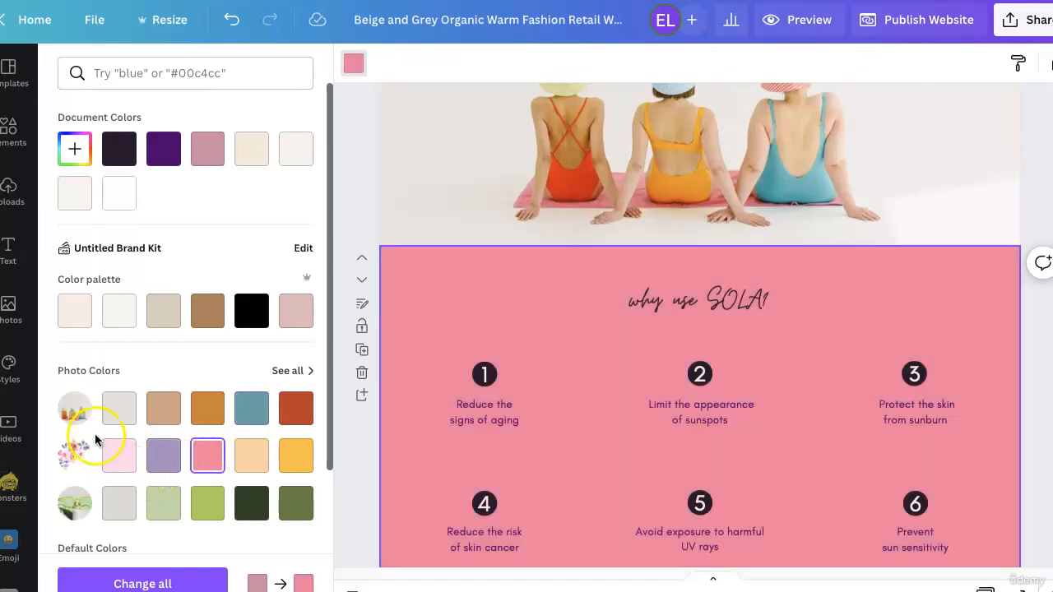
Set the "why use SOLA?" section's background to the custom light blue #93C4E4
click(67, 151)
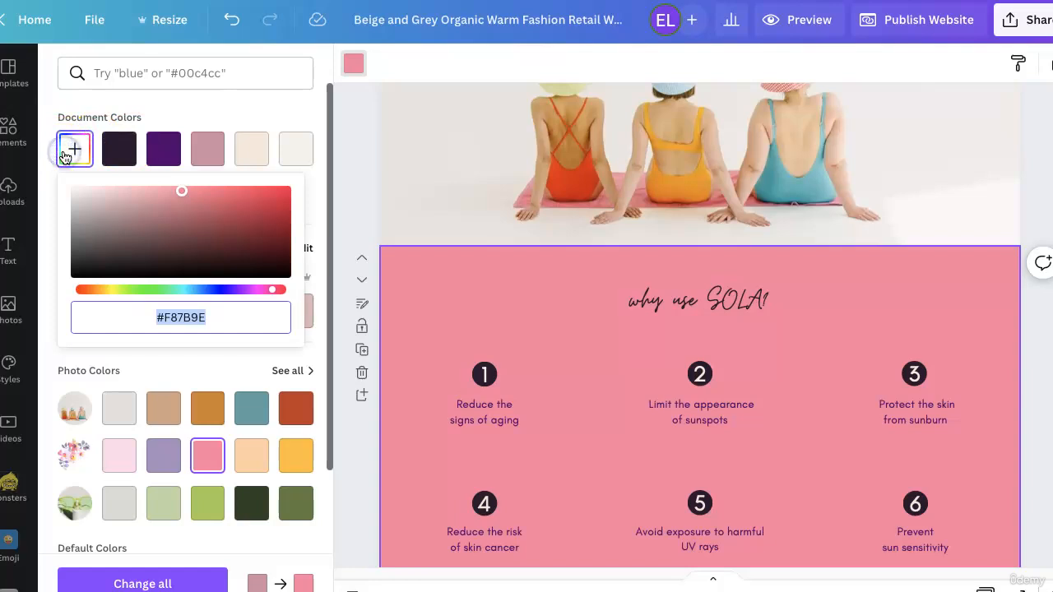
mouse_move(188, 191)
mouse_down()
mouse_move(165, 238)
mouse_move(200, 195)
mouse_move(143, 197)
mouse_move(193, 195)
mouse_up()
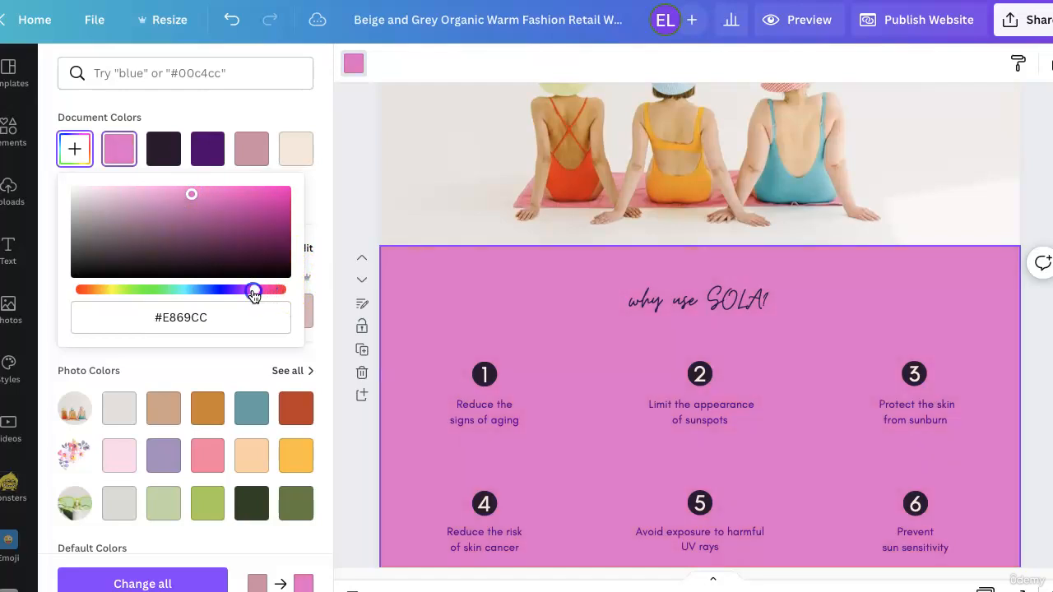
drag(253, 294, 195, 298)
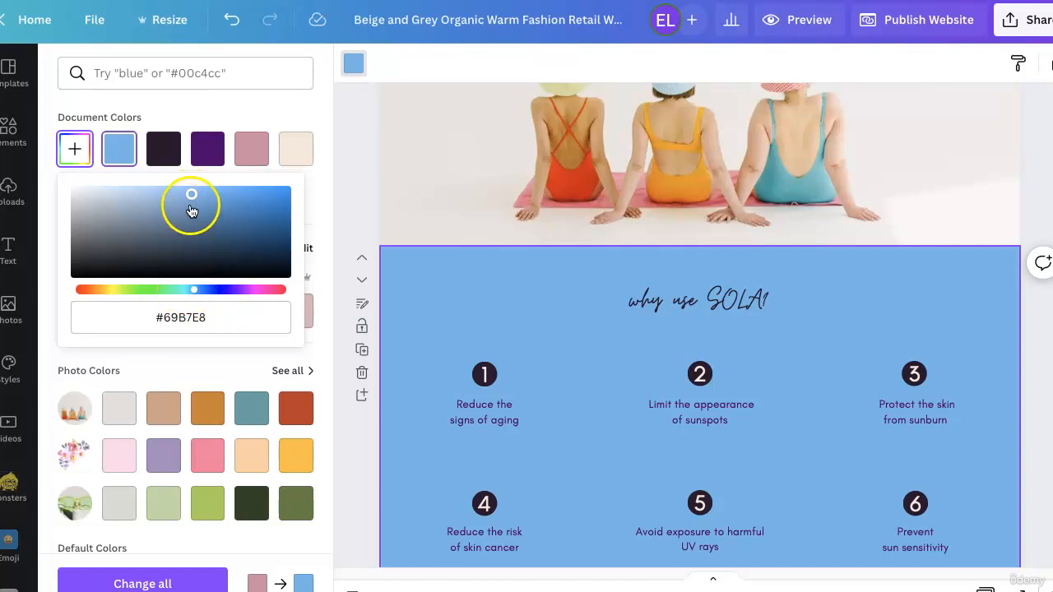
drag(192, 207, 149, 196)
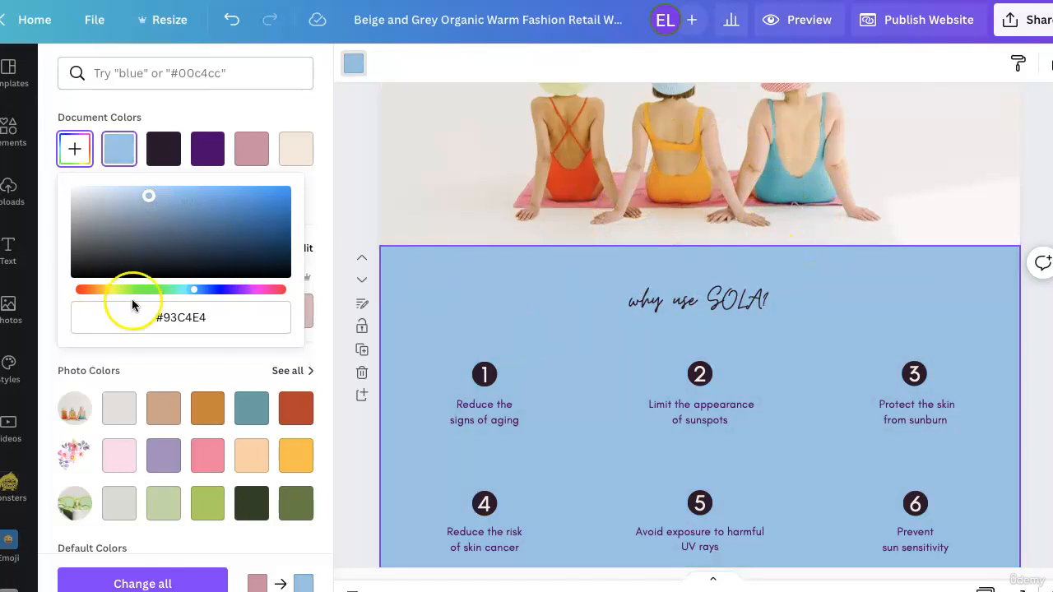
click(223, 99)
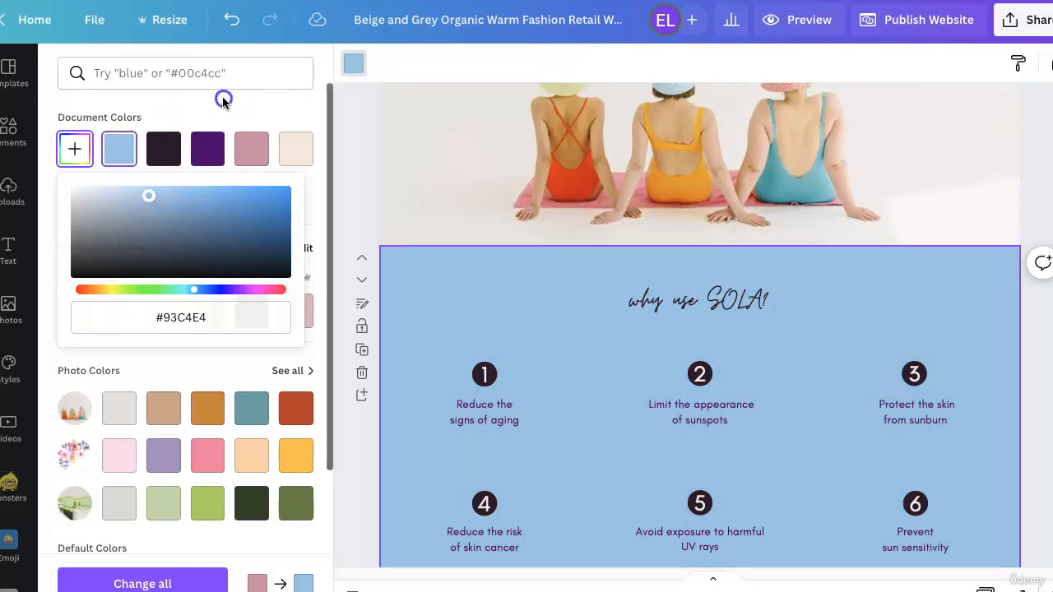
click(114, 148)
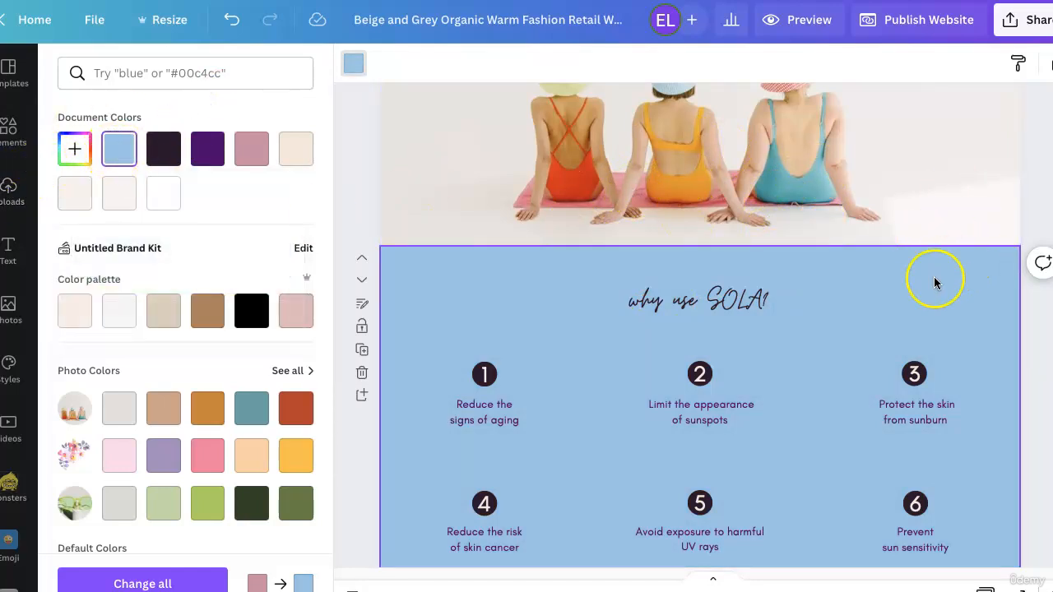
Apply the same light blue document color to the background of the large testimonial section below the sun protection line products
scroll(868, 430, down, 10)
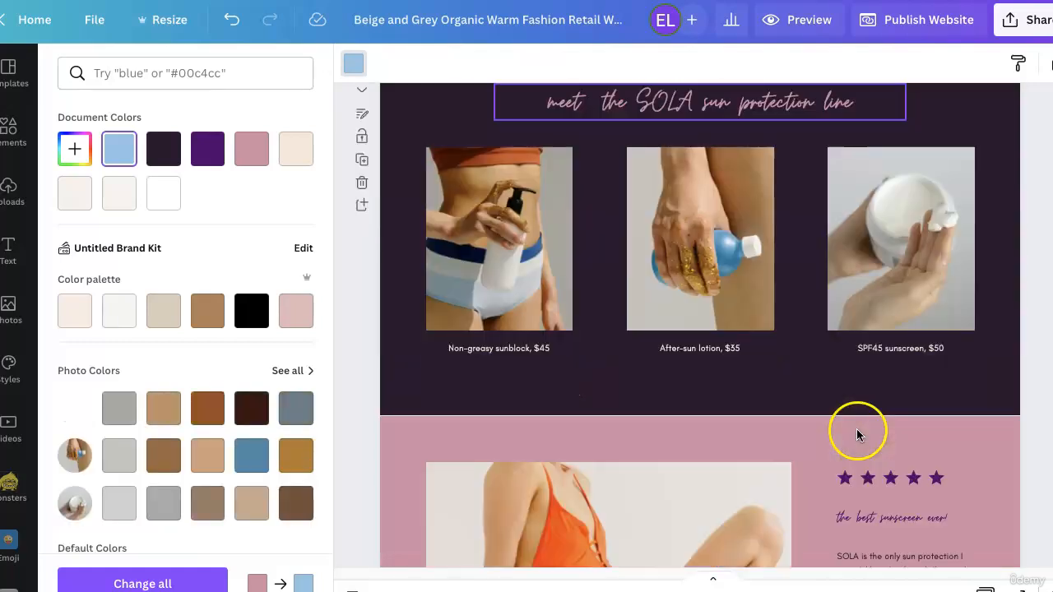
click(853, 429)
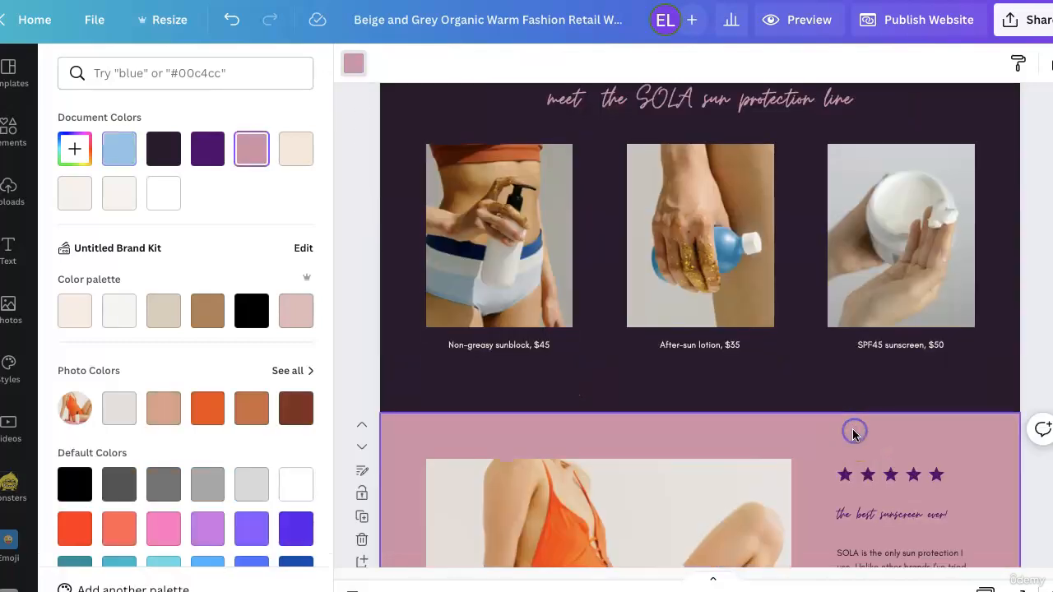
click(119, 148)
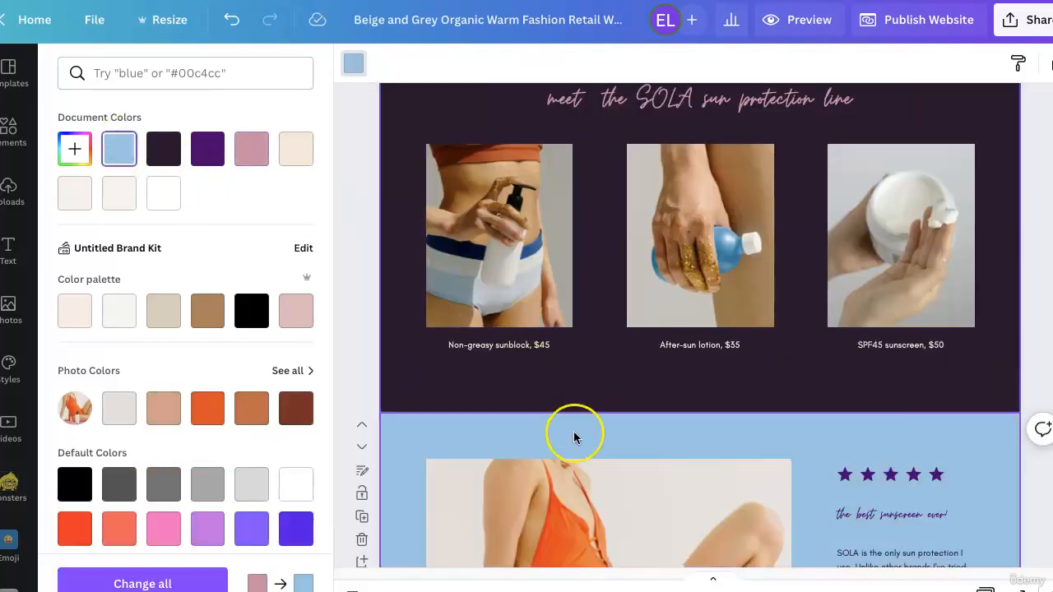
scroll(574, 431, down, 5)
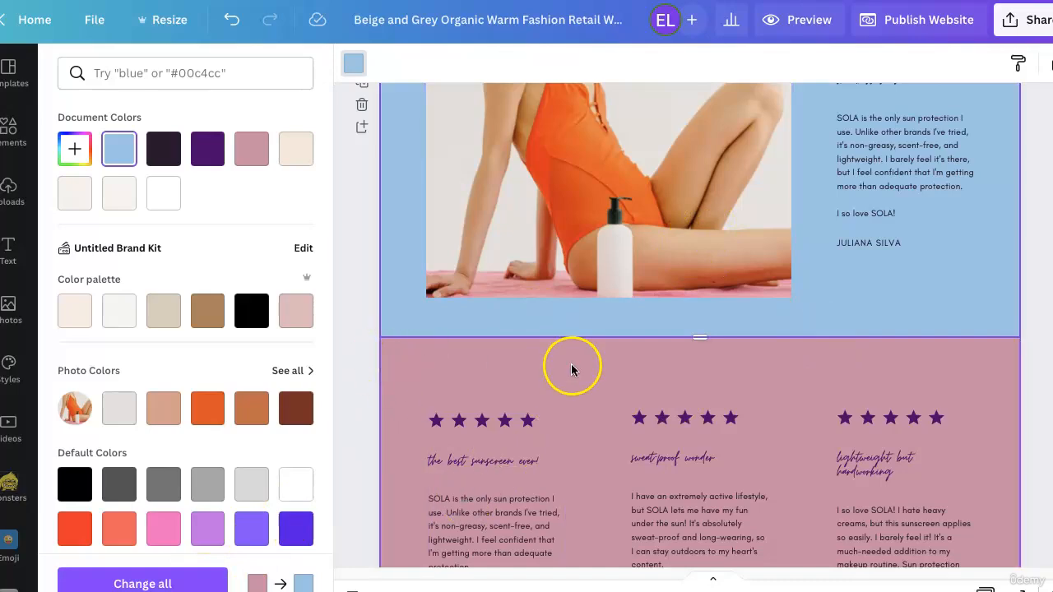
click(1034, 376)
Review the recolored sections across the website page, and browse the available palettes, font sets and combinations
scroll(649, 485, down, 6)
scroll(649, 491, down, 6)
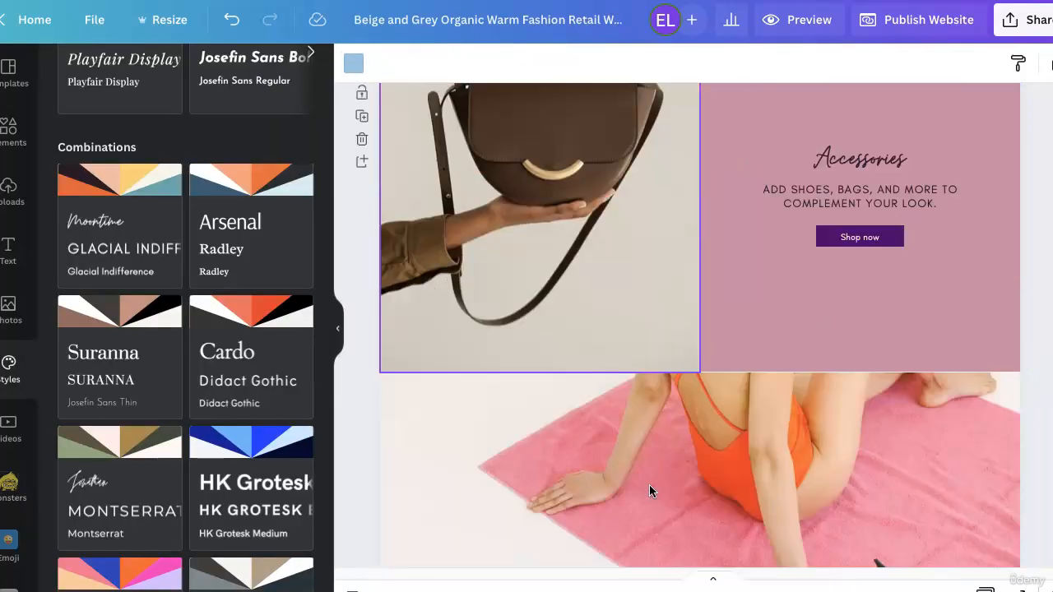
scroll(648, 484, up, 15)
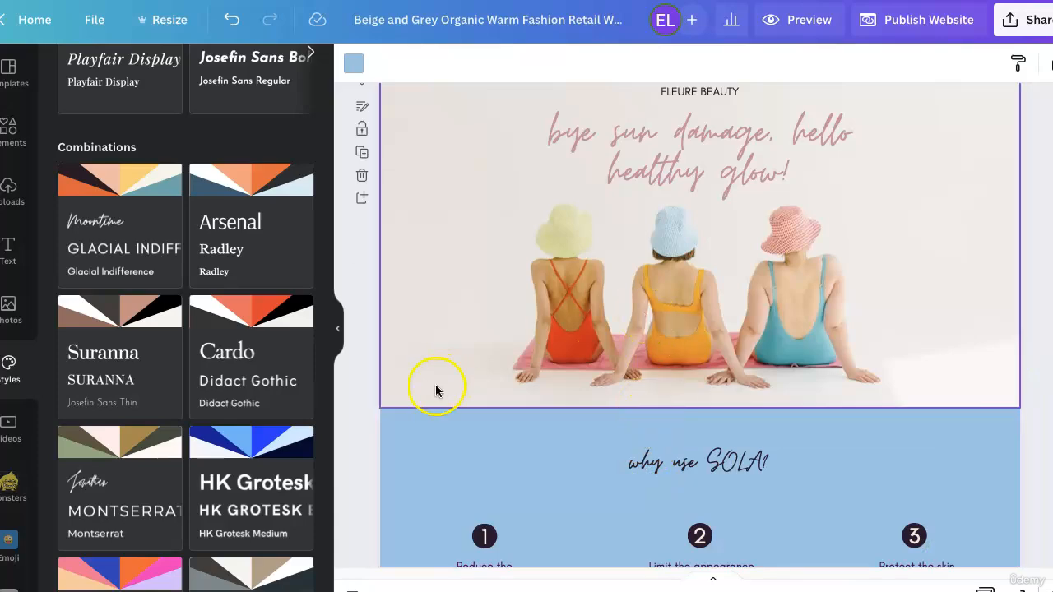
scroll(449, 370, up, 2)
scroll(153, 460, up, 5)
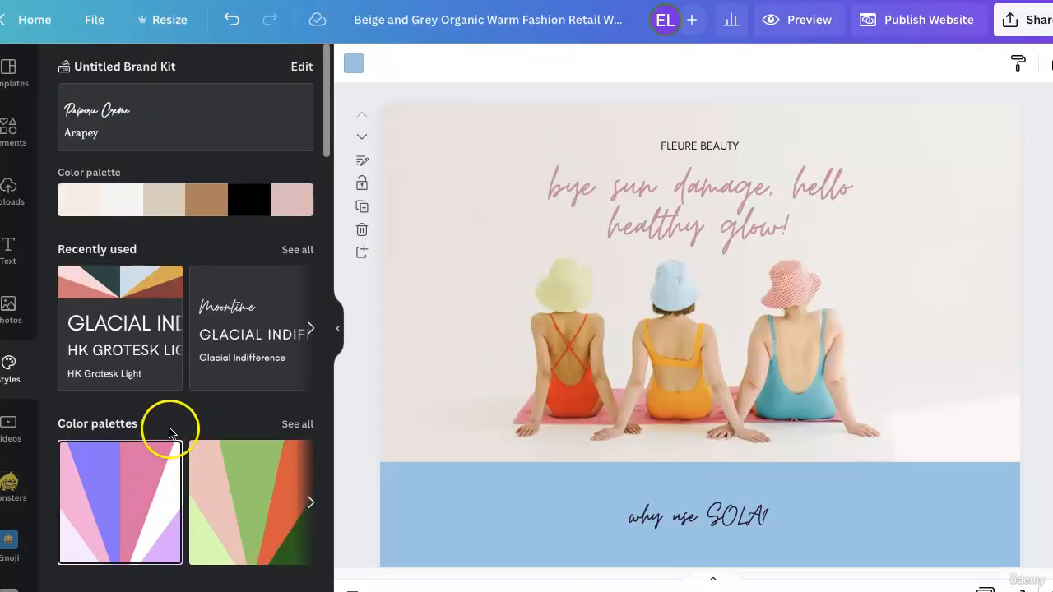
scroll(155, 313, down, 3)
scroll(155, 319, down, 15)
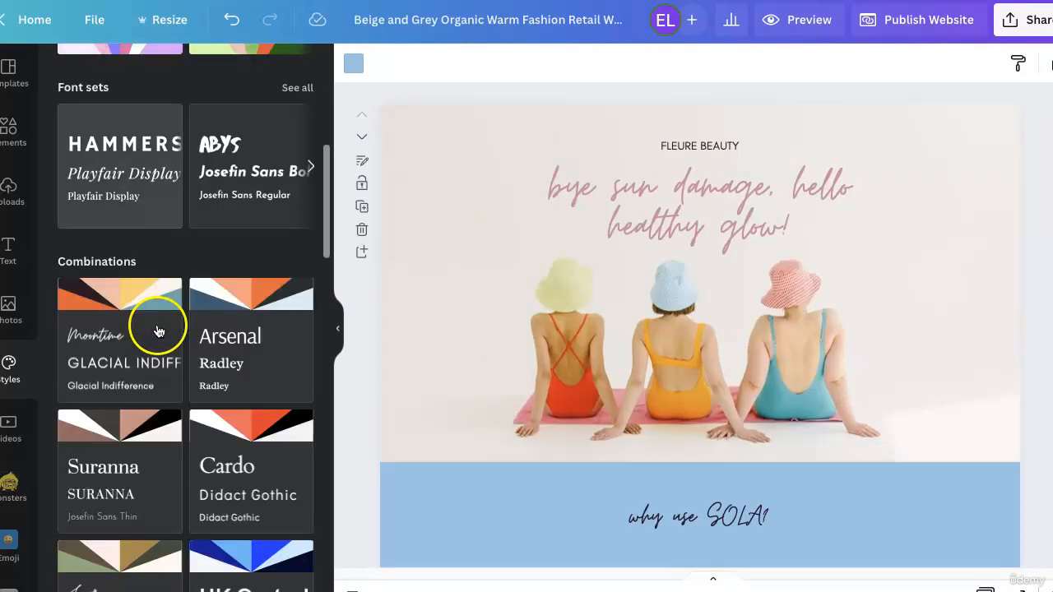
scroll(159, 332, down, 5)
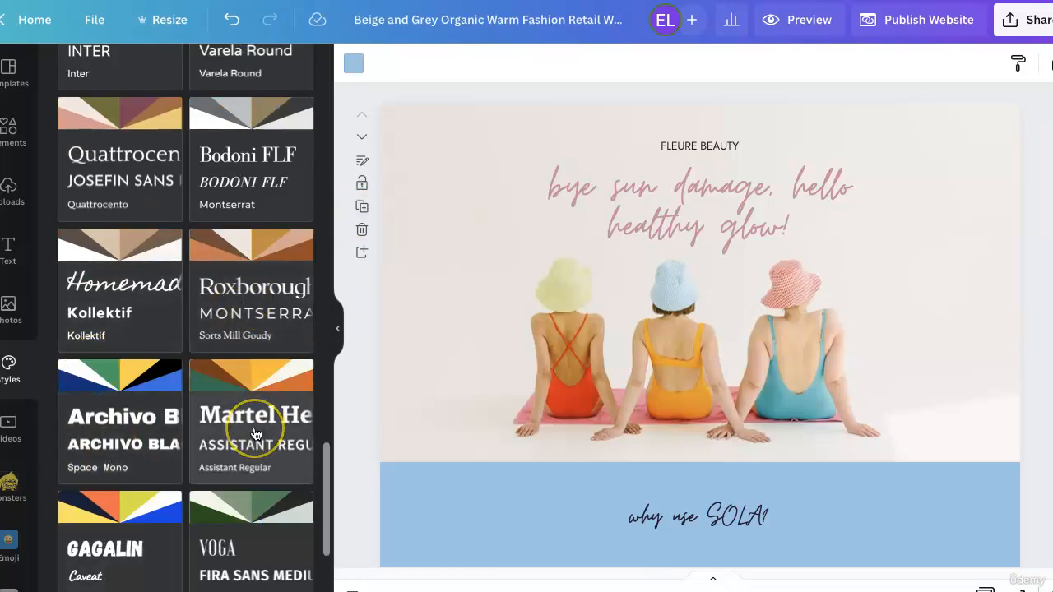
scroll(255, 434, down, 4)
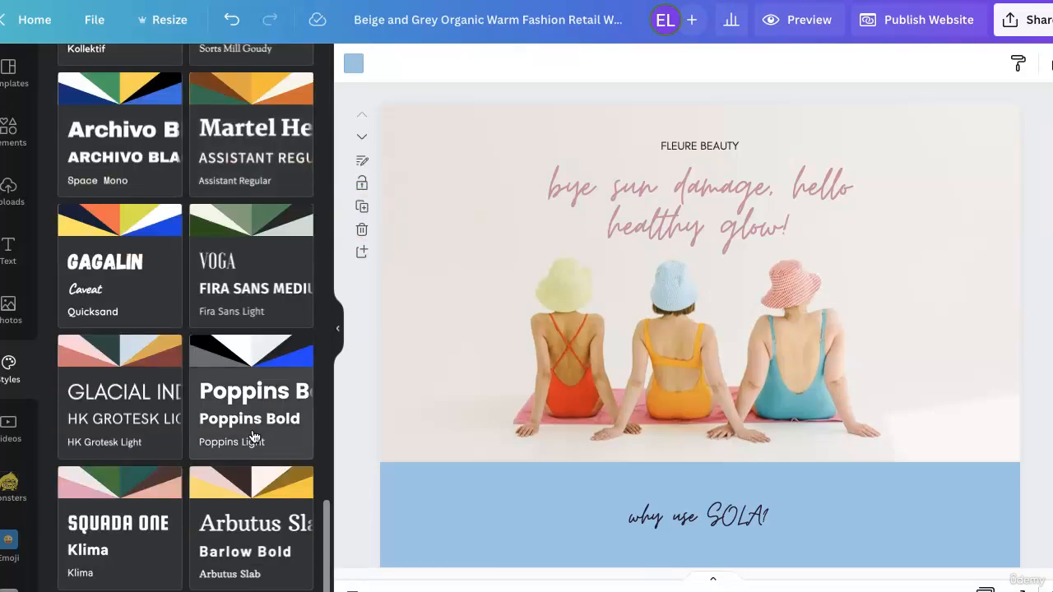
scroll(254, 436, up, 20)
click(505, 436)
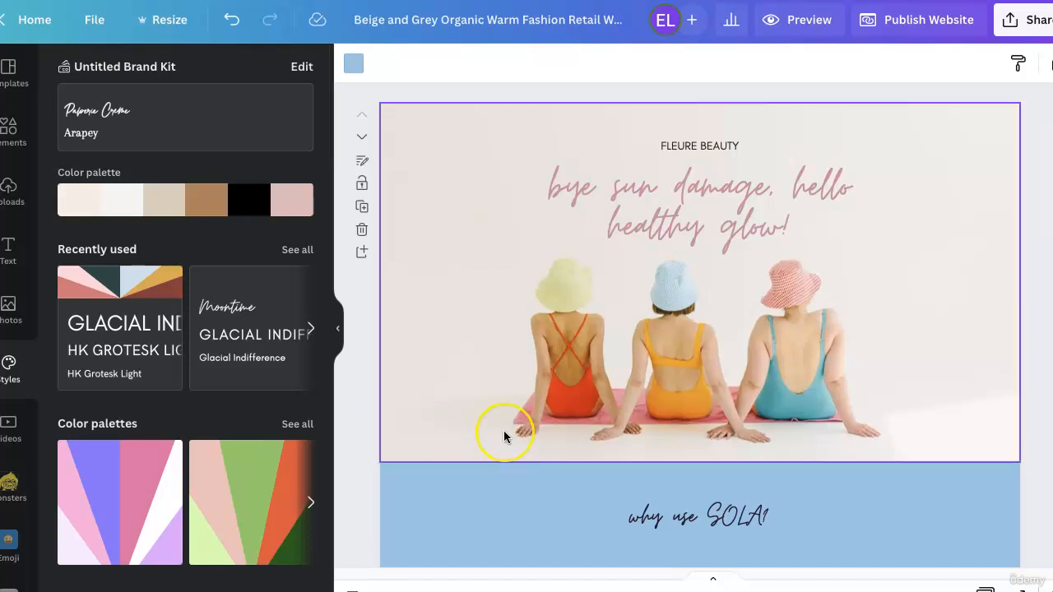